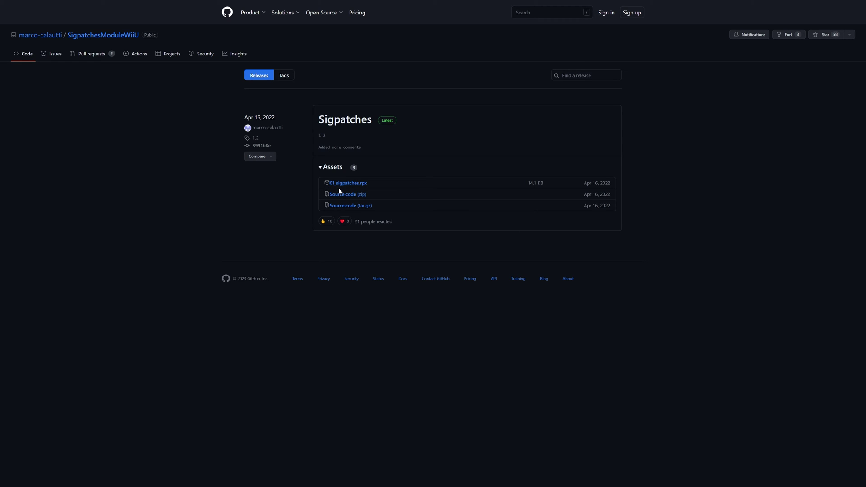
# Download 01_sigpatches.rpx from the assets of the latest Sigpatches release
pyautogui.click(361, 185)
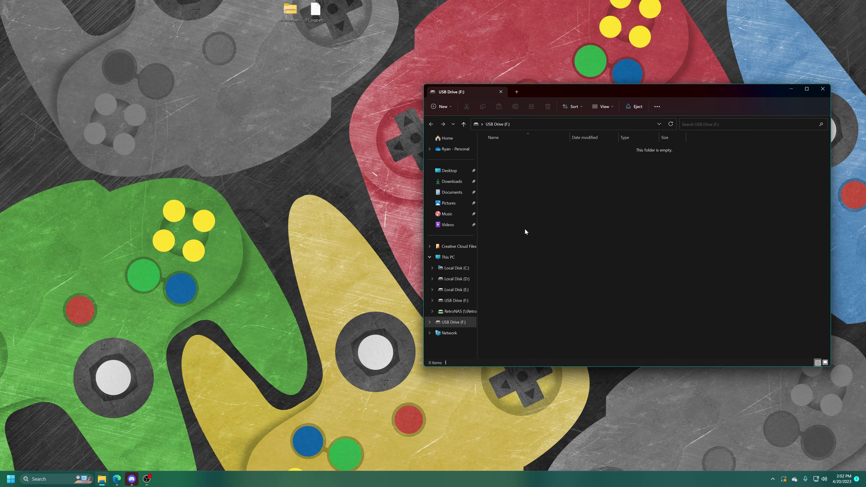
# Open the properties of USB Drive (F:) to check its file system
pyautogui.rightClick(525, 208)
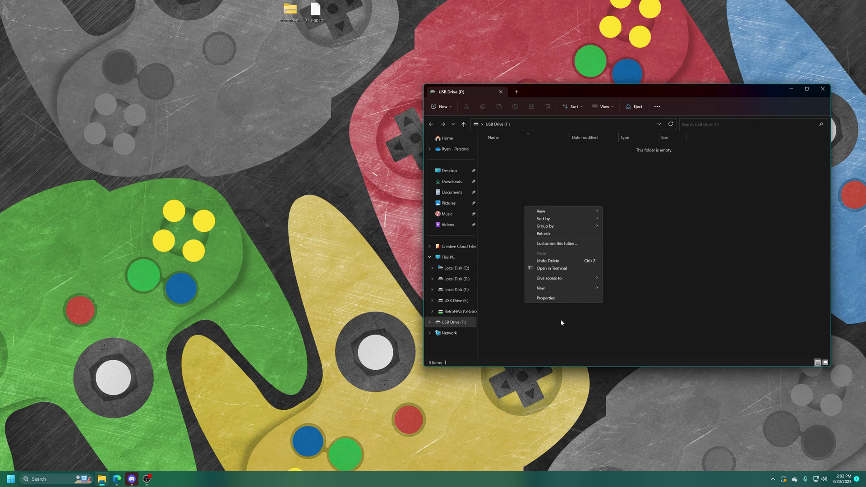
pyautogui.click(554, 300)
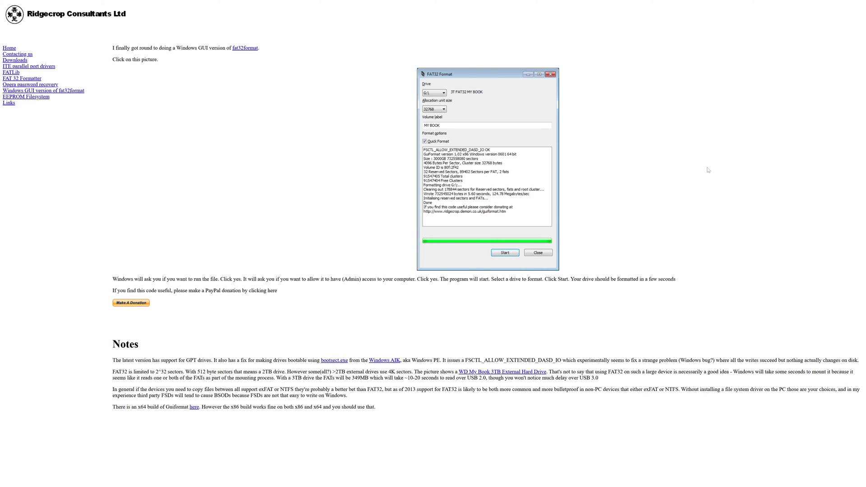
# Download the Windows GUI version of fat32format from the Ridgecrop page and launch it from the desktop
pyautogui.click(509, 170)
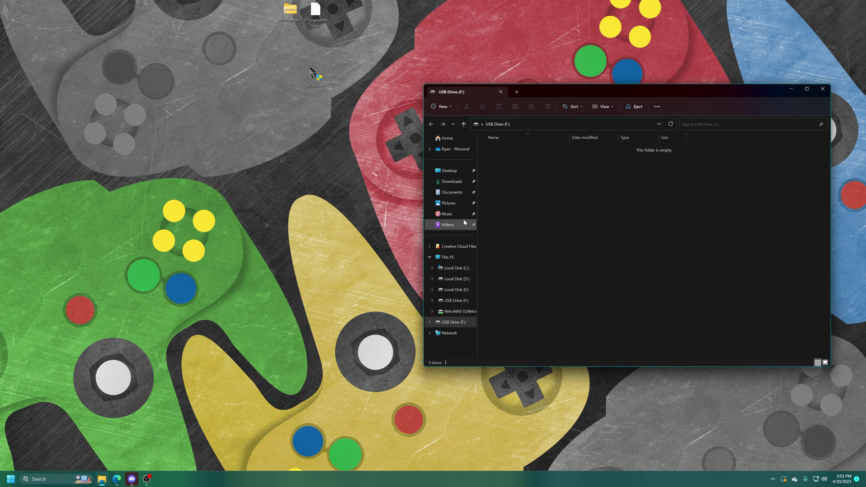
pyautogui.click(822, 89)
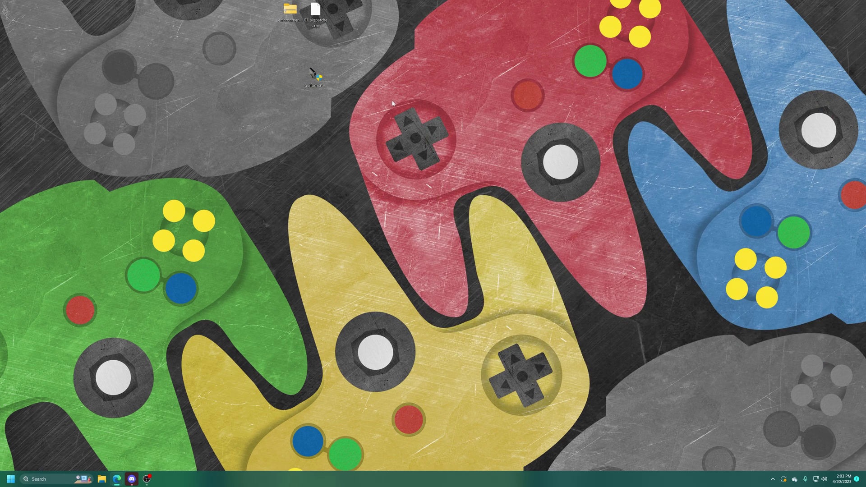
pyautogui.doubleClick(313, 74)
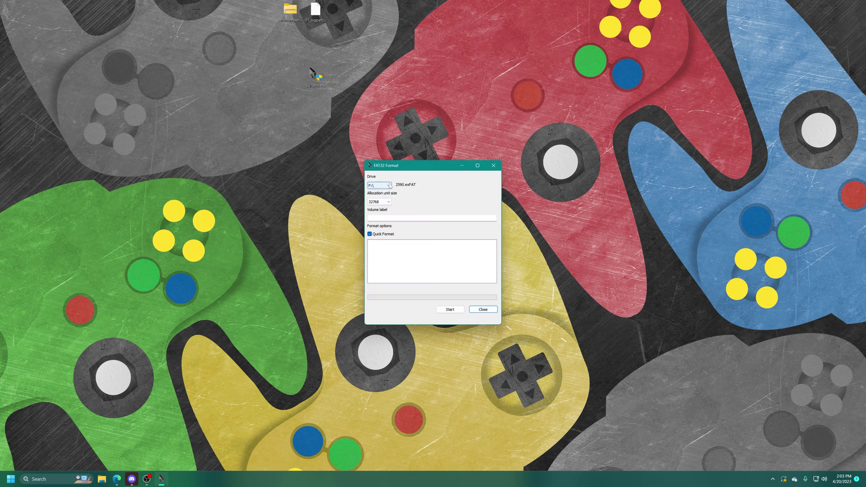
# Quick-format drive F: as FAT32 with an allocation unit size of 32768, and close the formatter
pyautogui.click(388, 185)
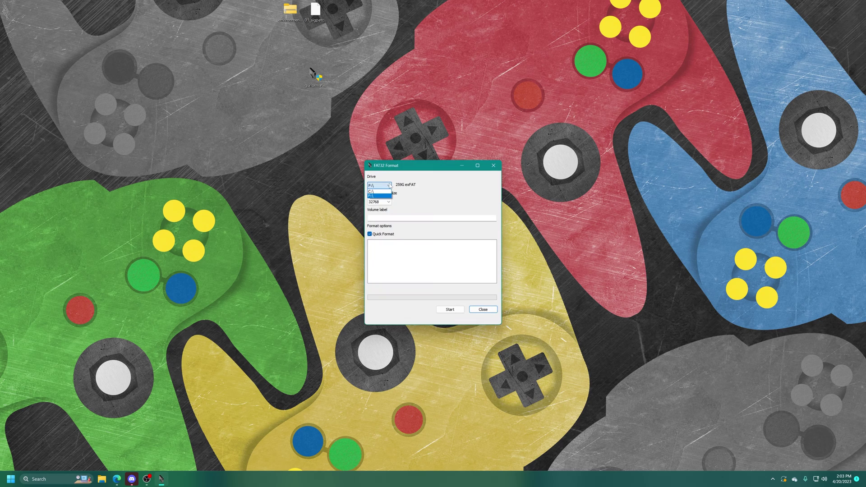
pyautogui.click(372, 195)
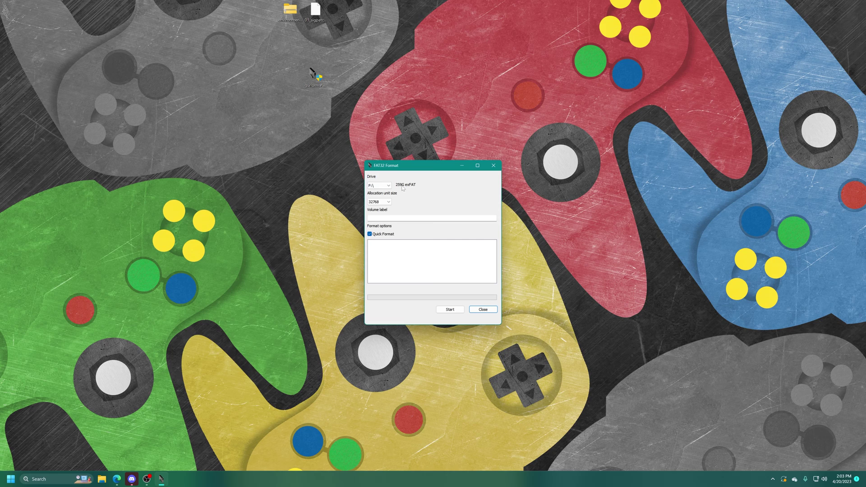
pyautogui.press('Tab')
pyautogui.click(449, 310)
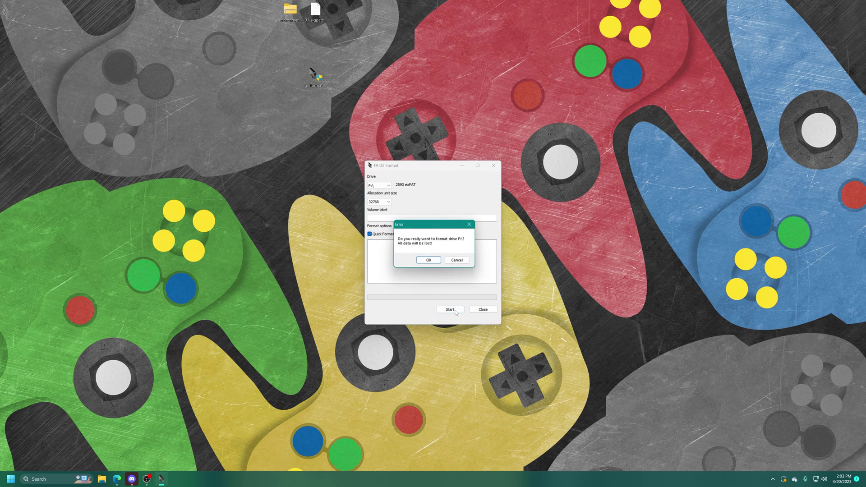
pyautogui.click(423, 261)
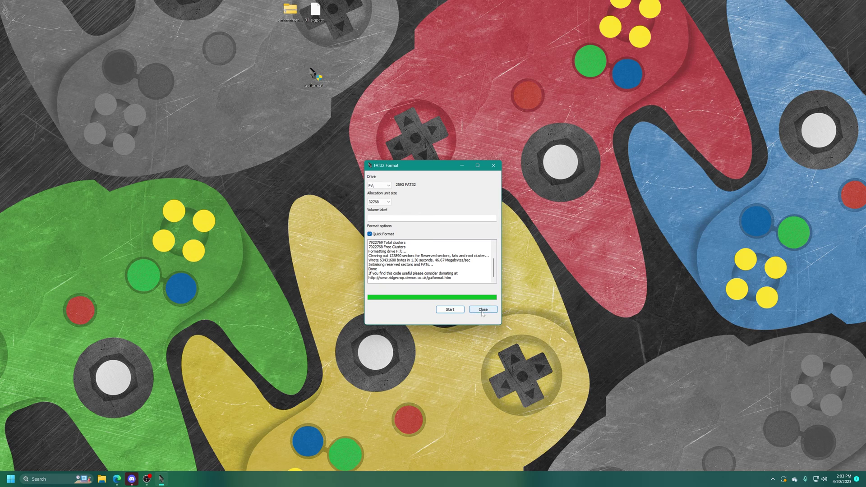
pyautogui.click(477, 310)
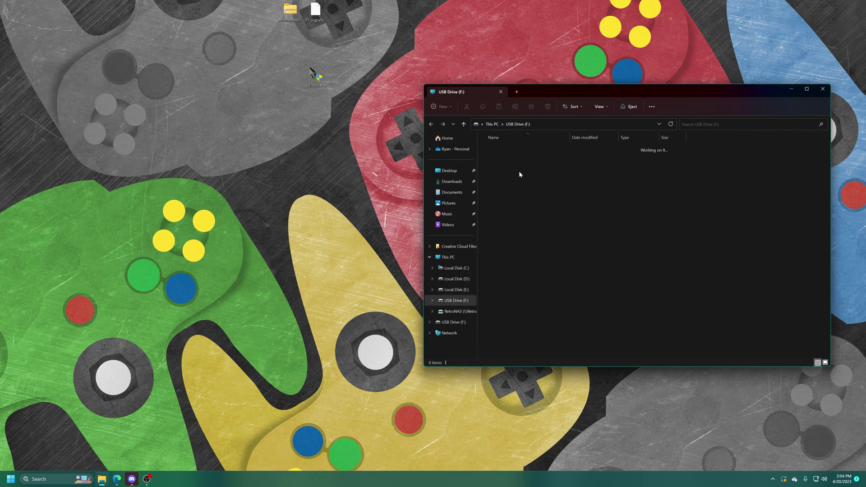
# Extract the environmentloader zip archive on the desktop into a folder of the same name
pyautogui.moveTo(689, 92); pyautogui.dragTo(717, 183)
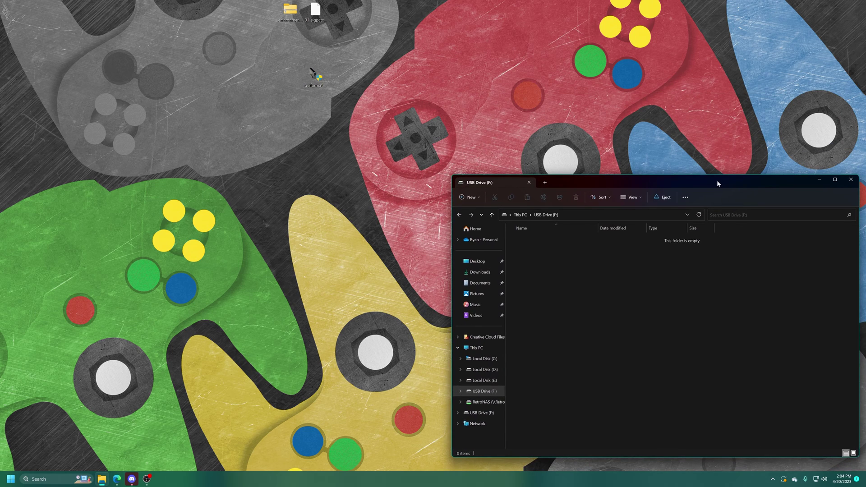
pyautogui.click(383, 47)
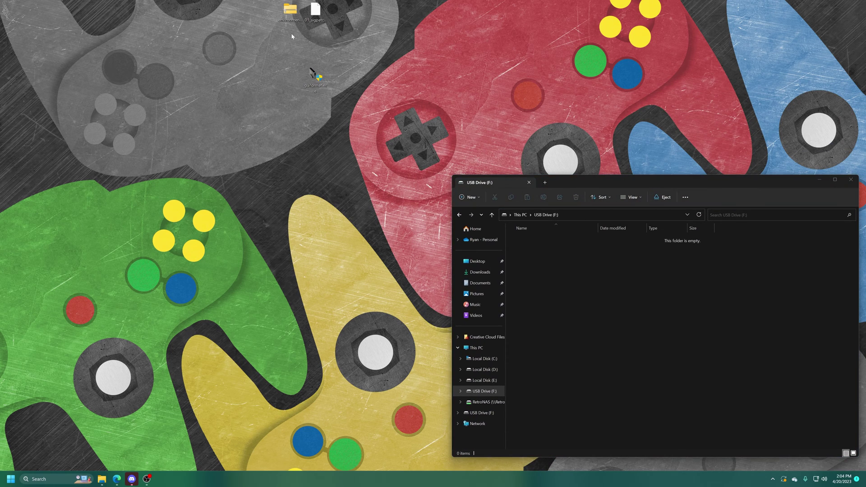
pyautogui.click(290, 11)
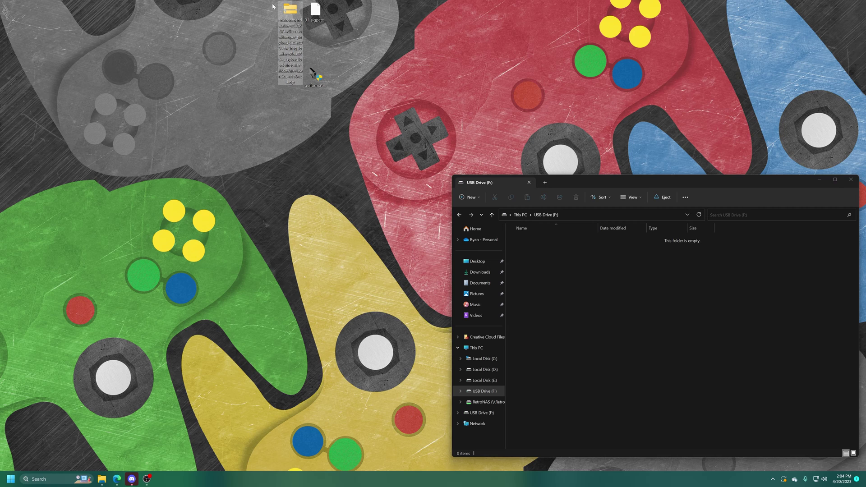
pyautogui.rightClick(285, 9)
pyautogui.moveTo(334, 46)
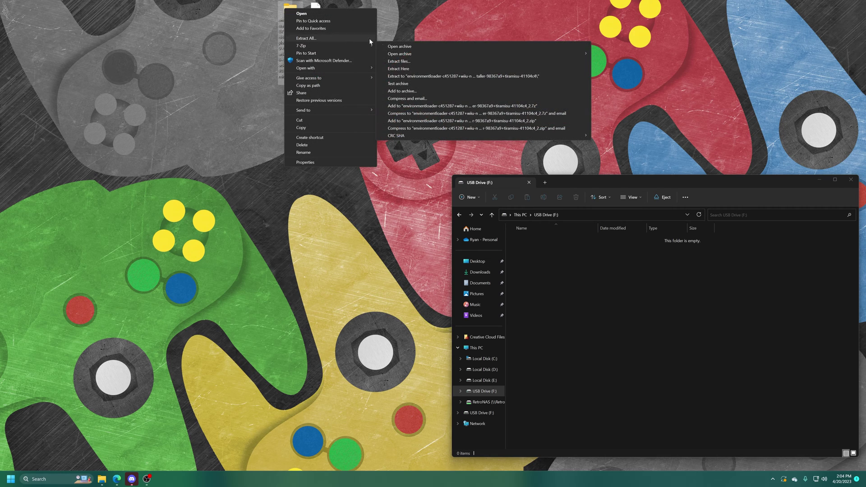
pyautogui.click(420, 77)
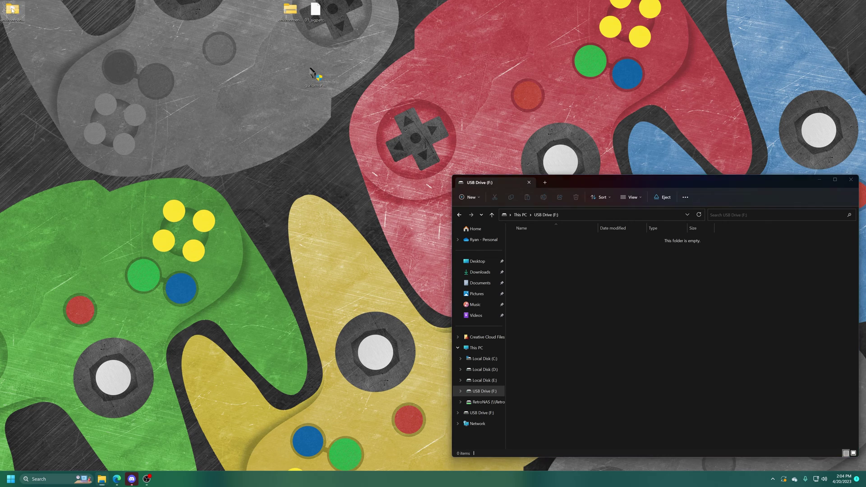
# Copy the wiiu folder and versions.json from the extracted environmentloader folder to the root of USB Drive (F:)
pyautogui.doubleClick(12, 9)
pyautogui.moveTo(591, 185); pyautogui.dragTo(170, 52)
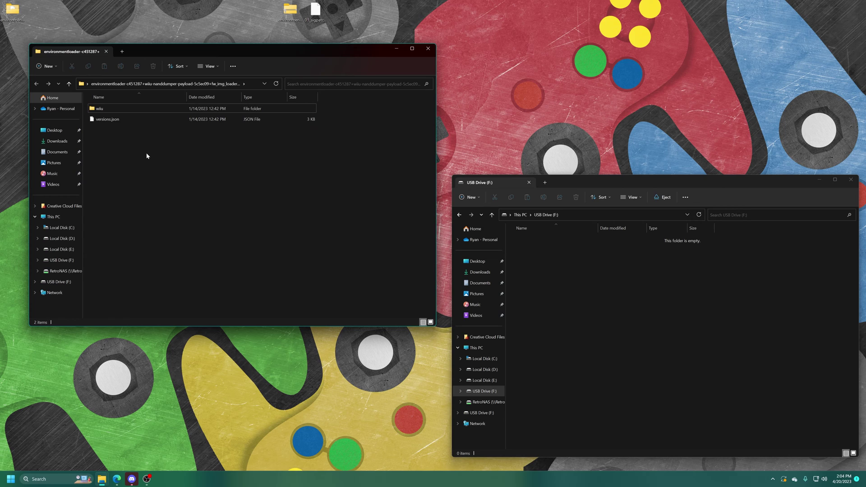
pyautogui.moveTo(149, 144); pyautogui.dragTo(605, 304)
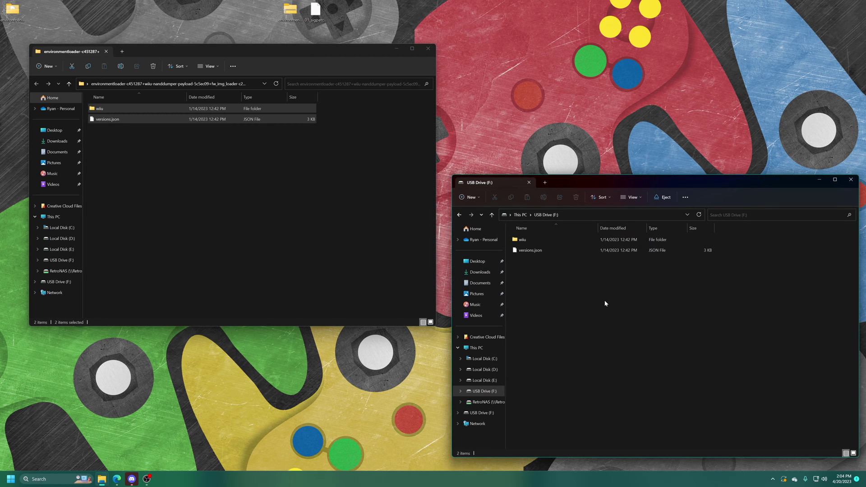
pyautogui.click(397, 127)
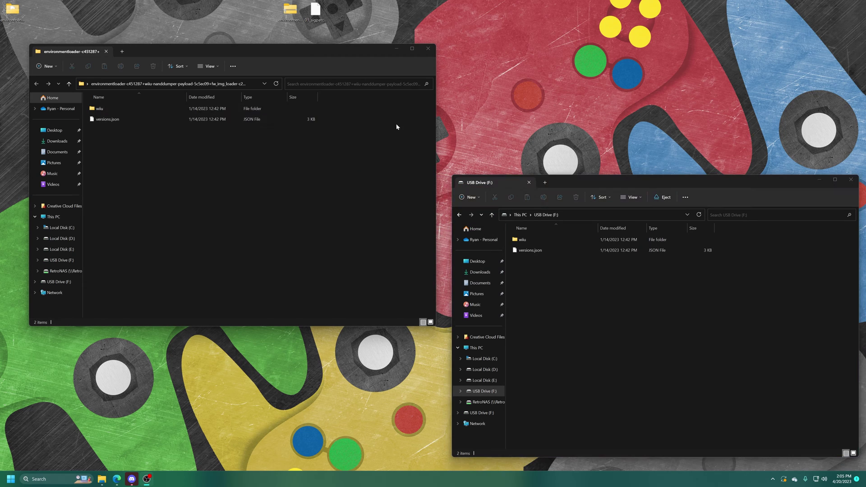
pyautogui.click(427, 50)
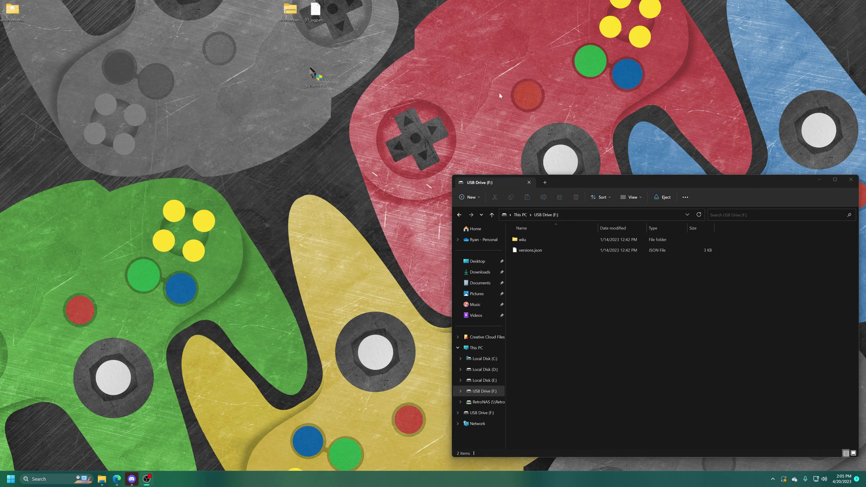
# Copy 01_sigpatches.rpx from the desktop into wiiu/environments/tiramisu/modules/setup on USB Drive (F:)
pyautogui.click(317, 15)
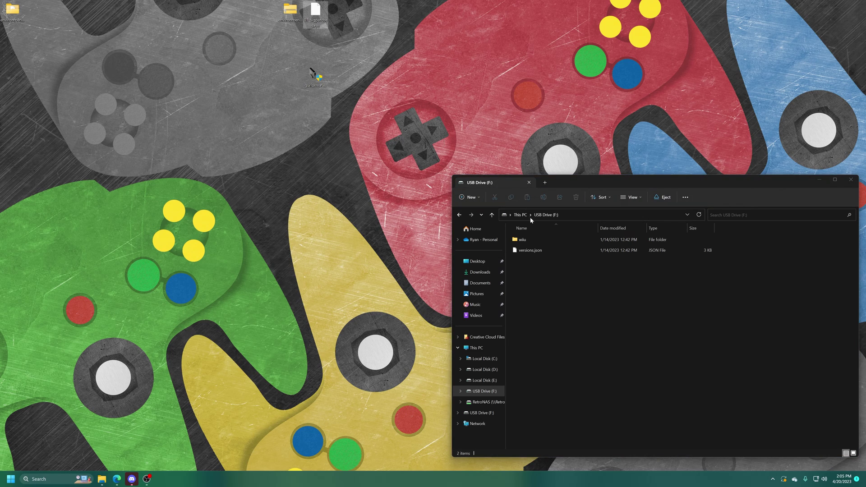
pyautogui.doubleClick(521, 239)
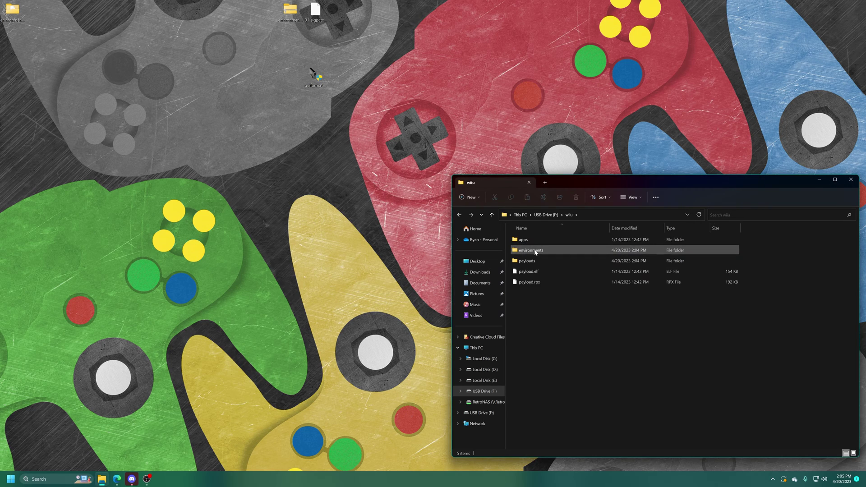
pyautogui.doubleClick(535, 252)
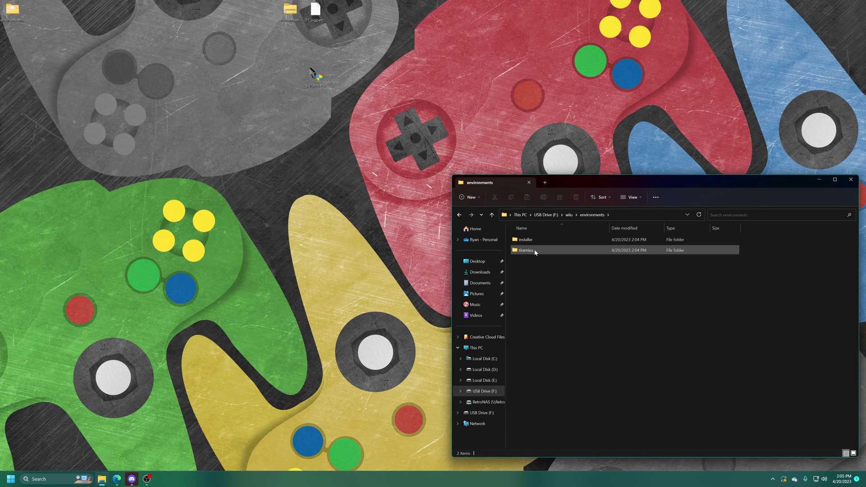
pyautogui.doubleClick(536, 252)
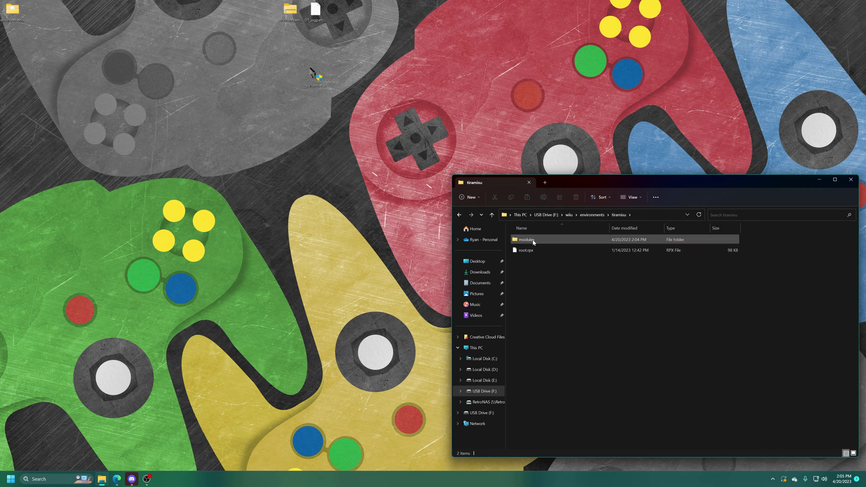
pyautogui.doubleClick(531, 240)
pyautogui.doubleClick(530, 240)
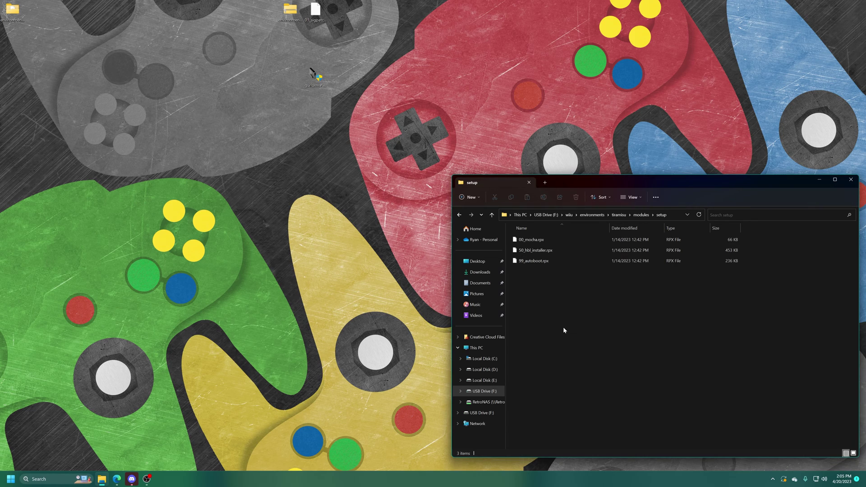
pyautogui.hotkey('ctrl', 'v')
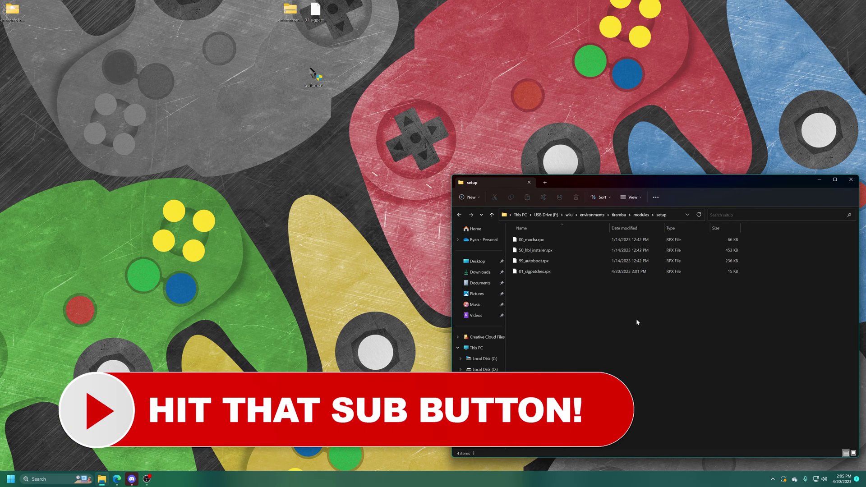
pyautogui.click(850, 180)
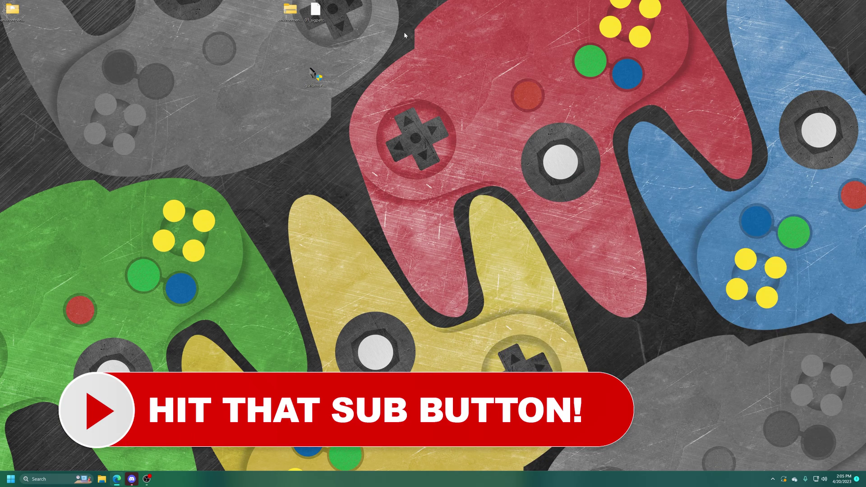
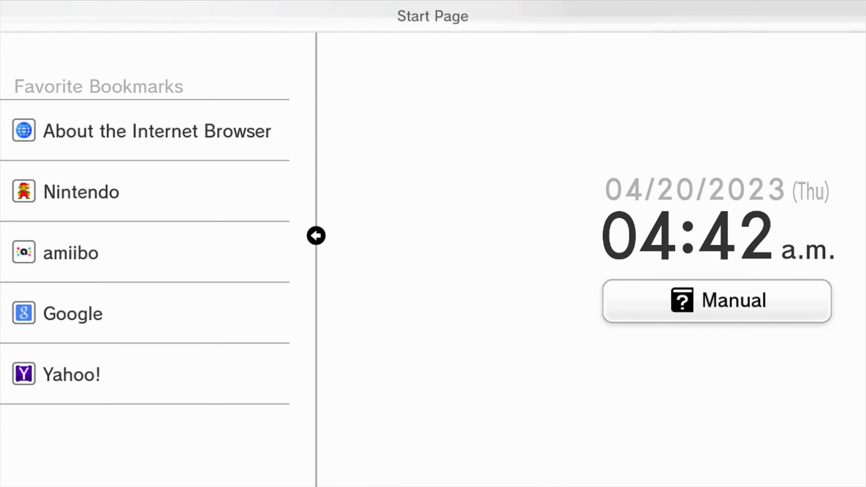
# On the Wii U, open the Internet Browser's settings, and choose the nanddumper payload in the payload loader
pyautogui.press('+')
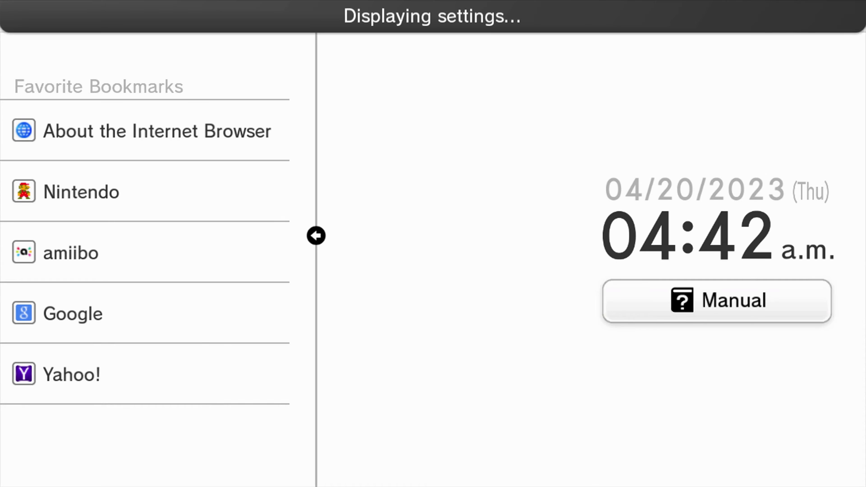
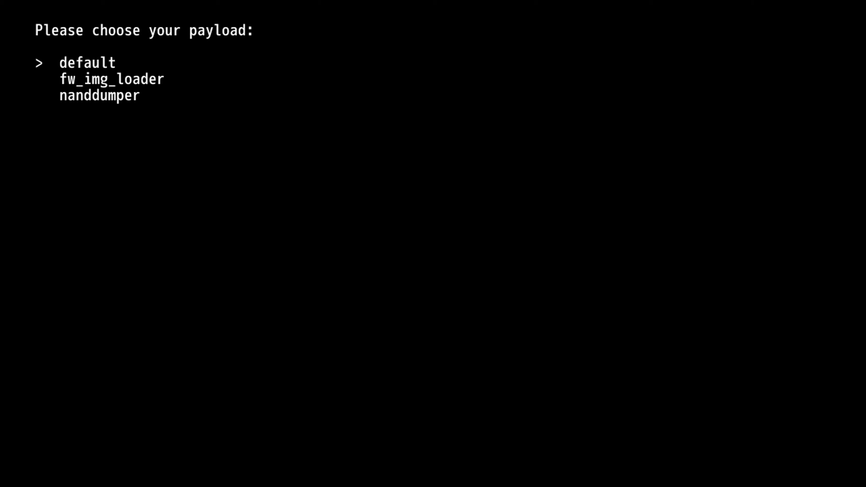
pyautogui.press('Down')
pyautogui.press('Down')
pyautogui.press('Return')
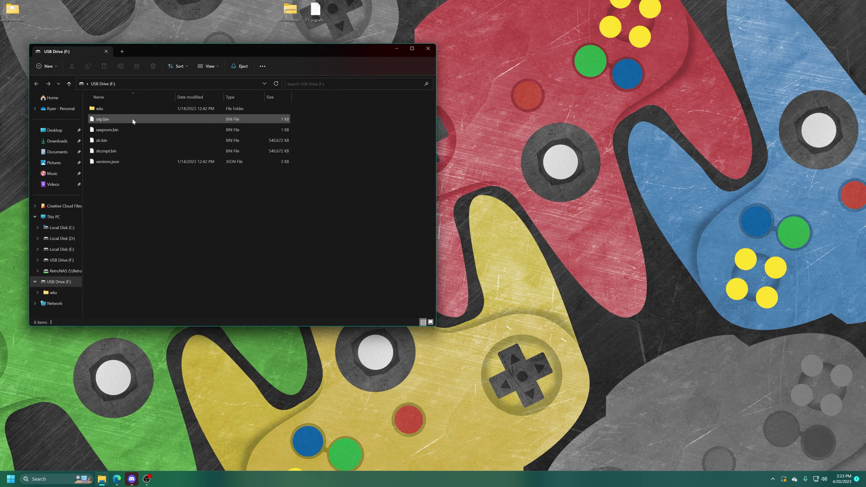
# Copy otp.bin, seeprom.bin, slc.bin and slccmpt.bin from the USB drive to the desktop and gather them in a Wii U NAND backup folder
pyautogui.moveTo(134, 119); pyautogui.dragTo(116, 151)
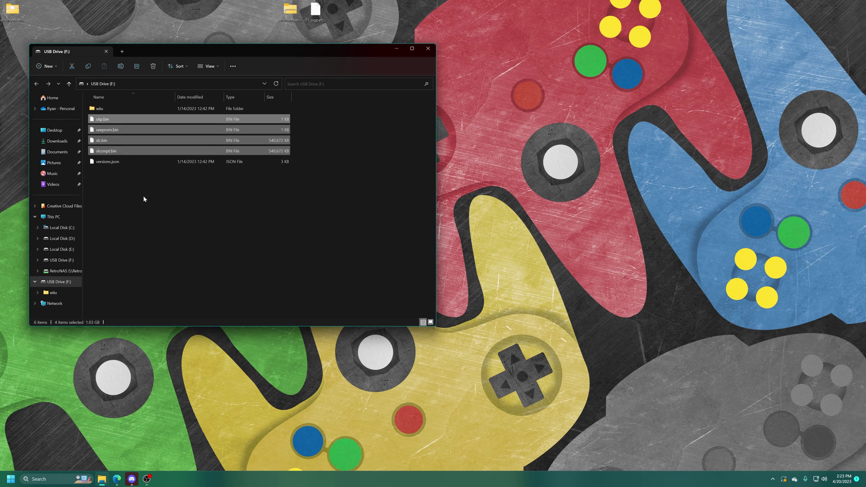
pyautogui.moveTo(108, 131); pyautogui.dragTo(494, 151)
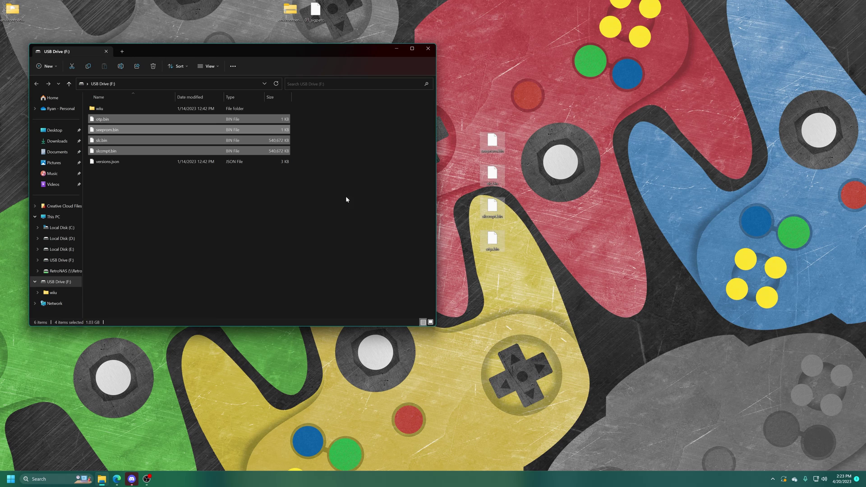
pyautogui.moveTo(561, 101); pyautogui.dragTo(530, 163)
pyautogui.rightClick(487, 77)
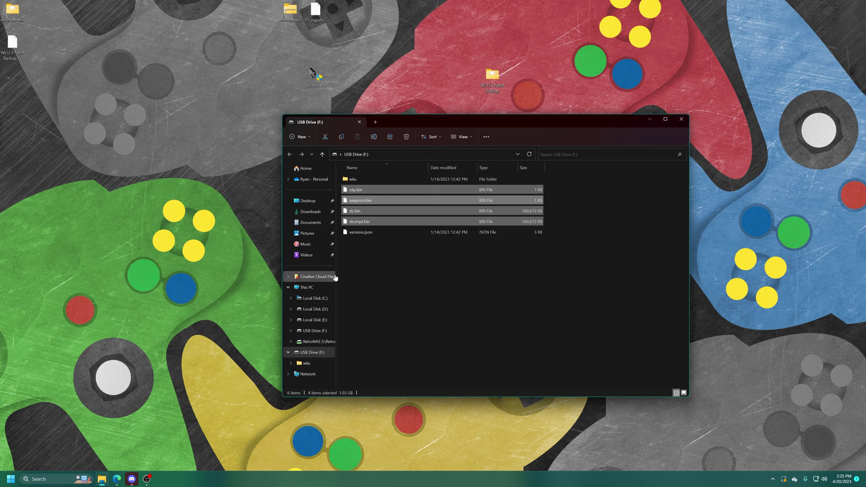
# Permanently delete otp.bin, seeprom.bin, slc.bin and slccmpt.bin from USB Drive (F:)
pyautogui.rightClick(365, 200)
pyautogui.click(395, 288)
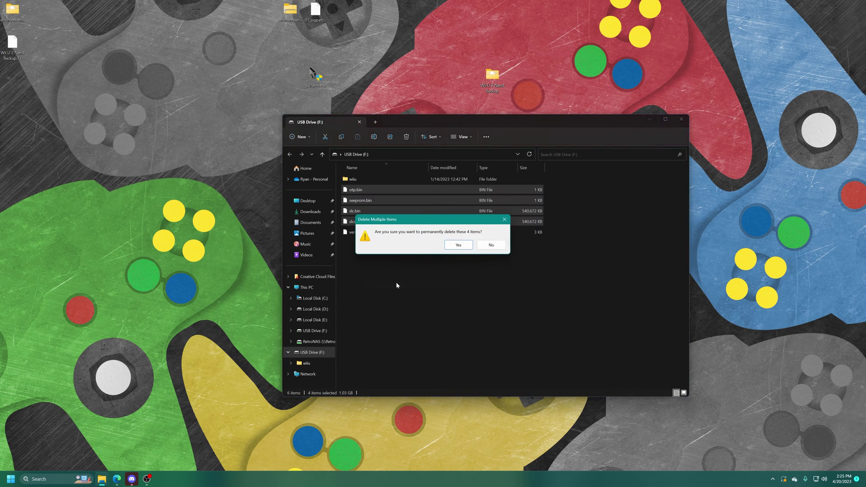
pyautogui.click(453, 246)
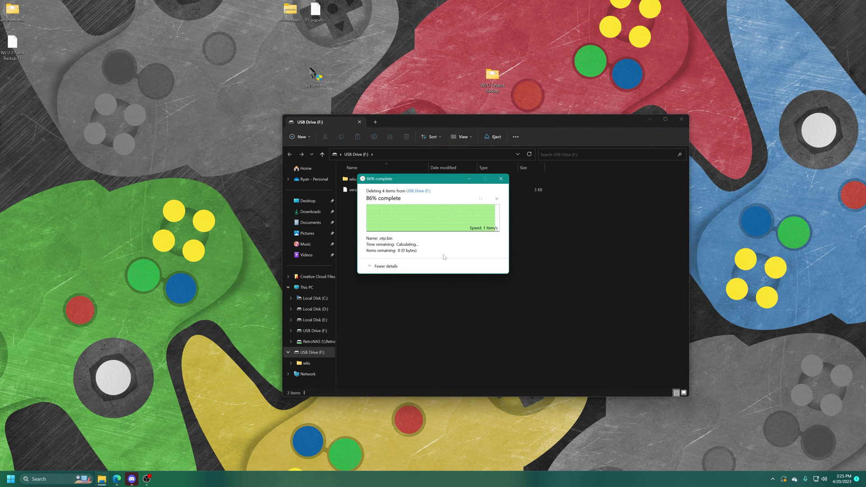
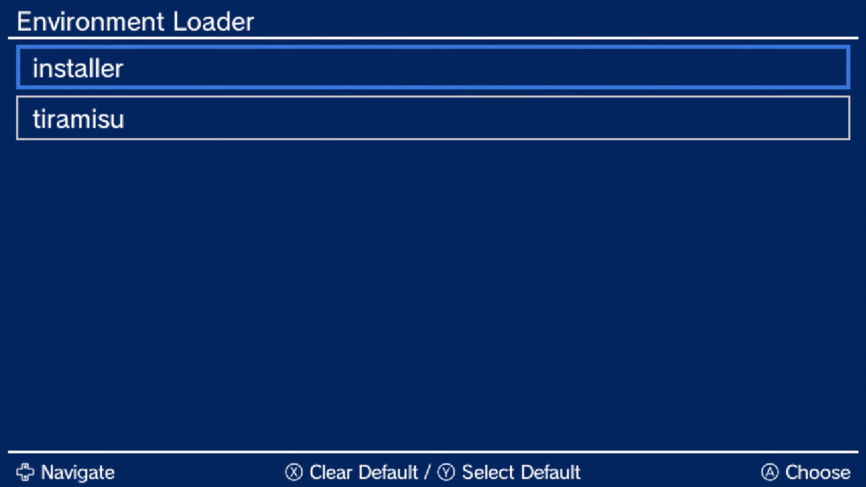
# On the Wii U, start the installer environment from the Environment Loader and check whether PayloadLoader can be installed
pyautogui.press('Down')
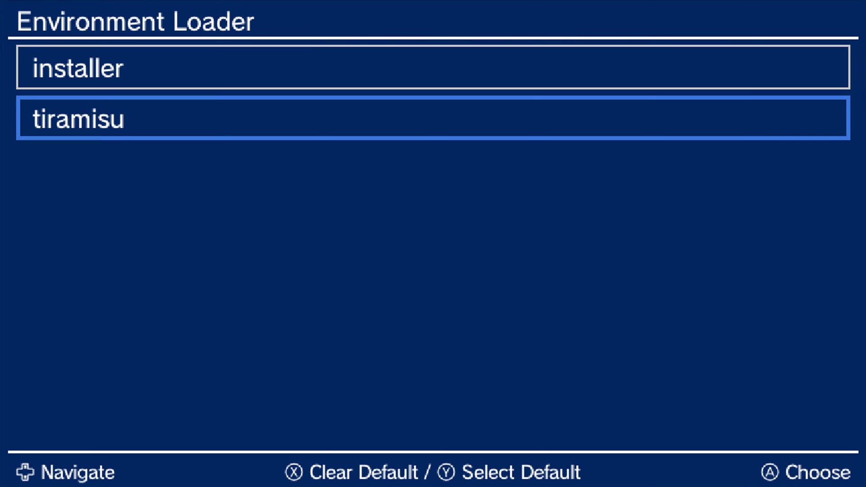
pyautogui.press('Up')
pyautogui.press('Down')
pyautogui.press('Up')
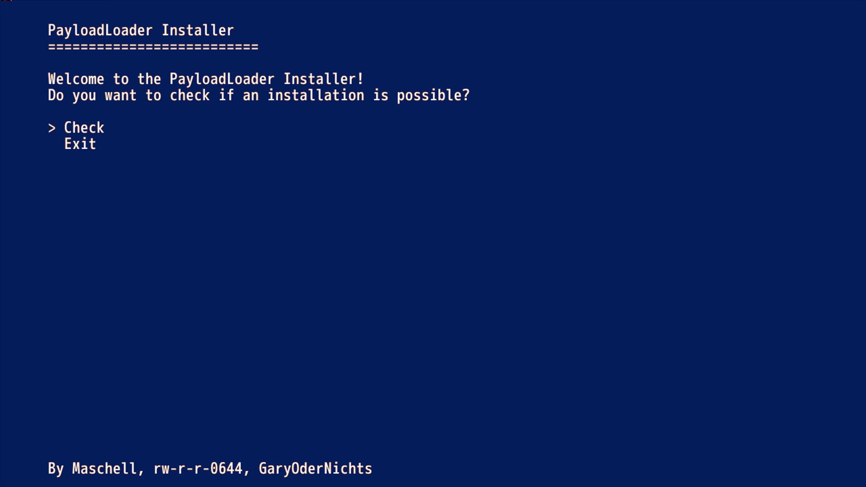
pyautogui.press('Down')
pyautogui.press('Up')
pyautogui.press('Return')
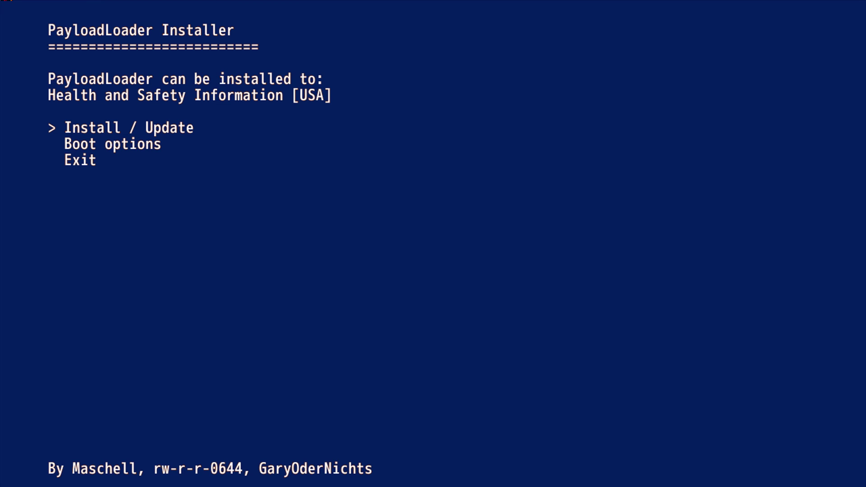
# Install PayloadLoader to Health and Safety Information [USA], and shut down the console
pyautogui.press('Return')
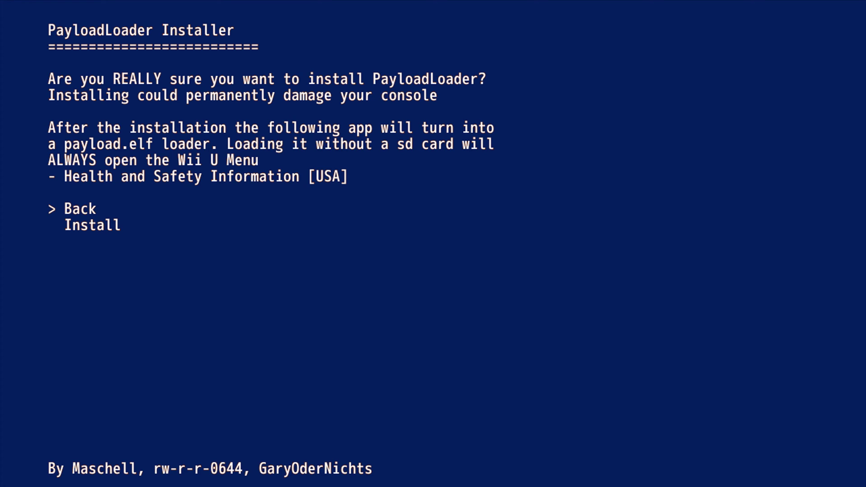
pyautogui.press('Down')
pyautogui.press('Return')
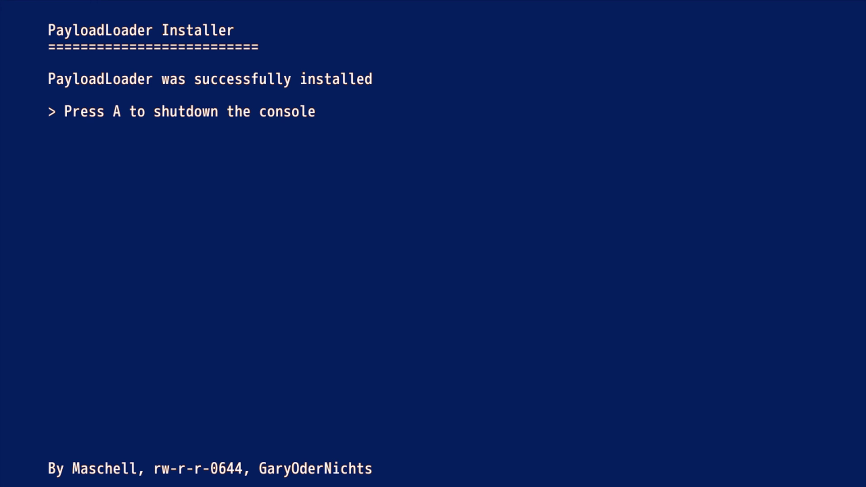
pyautogui.press('a')
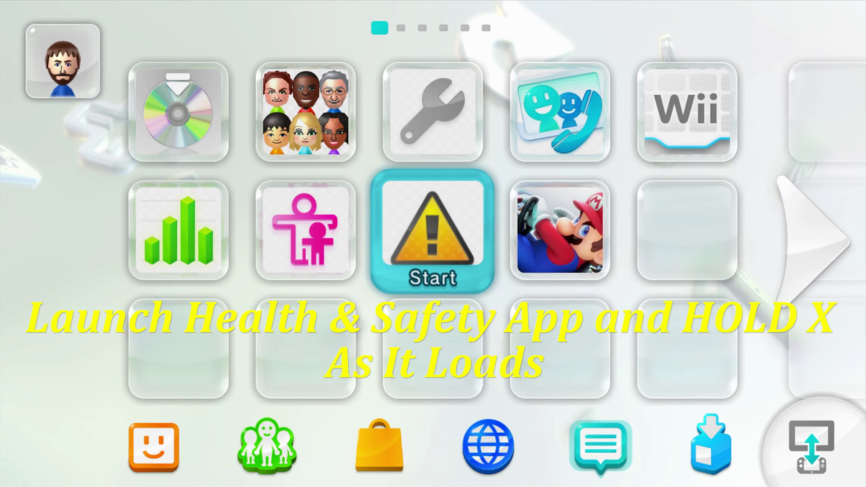
# Reach the PayloadLoader Installer through Health and Safety Information, switch the system's boot option to PayloadLoader, and shut down the console
pyautogui.press('Return')
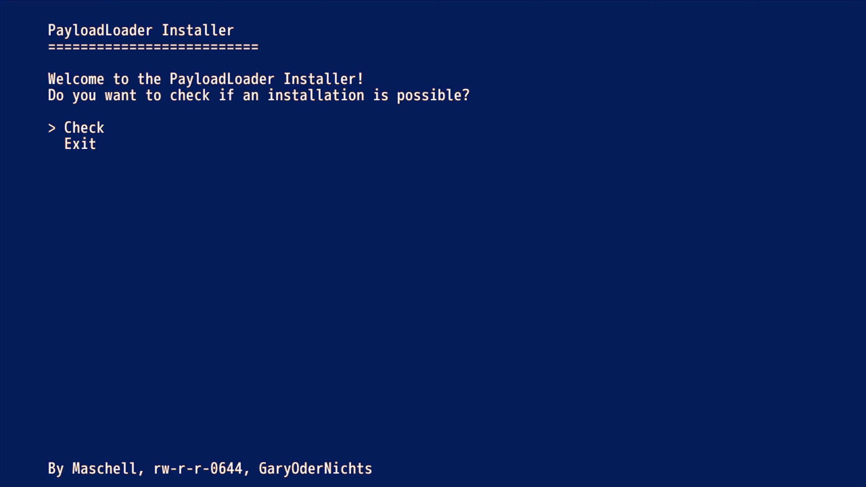
pyautogui.press('Return')
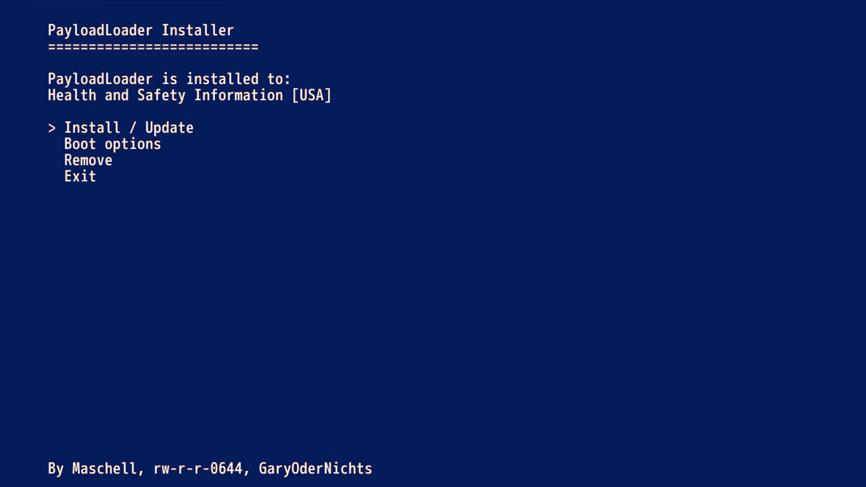
pyautogui.press('Down')
pyautogui.press('Return')
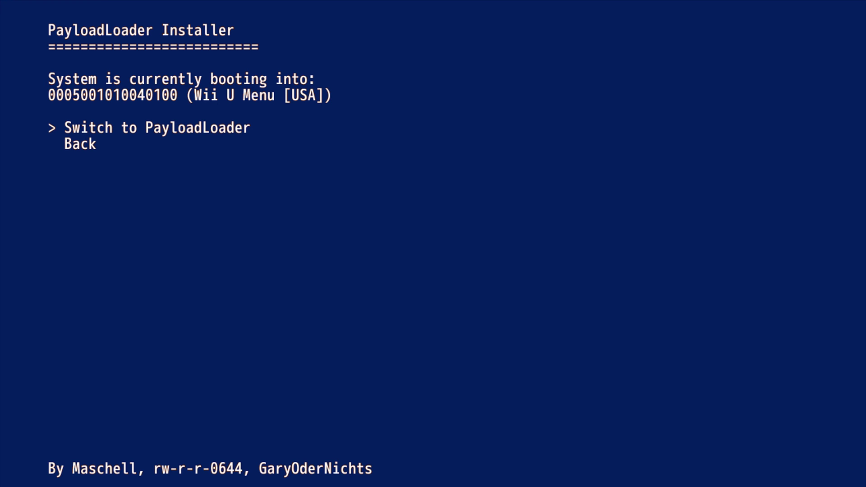
pyautogui.press('Return')
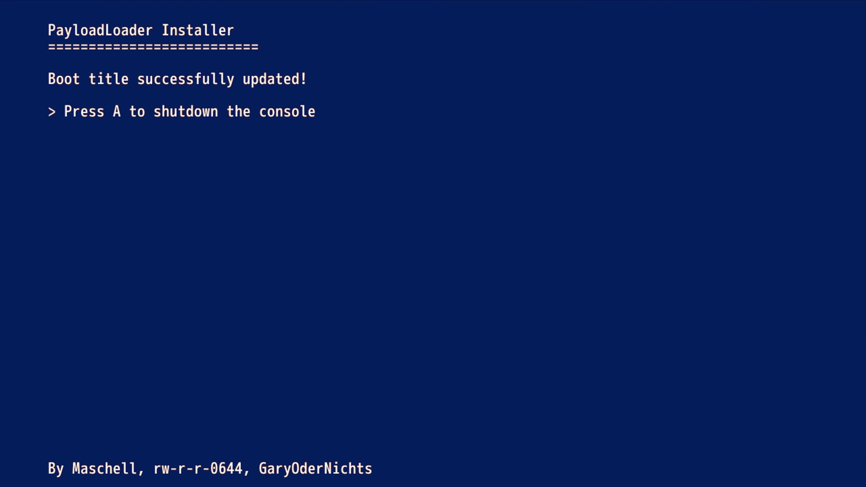
pyautogui.press('Return')
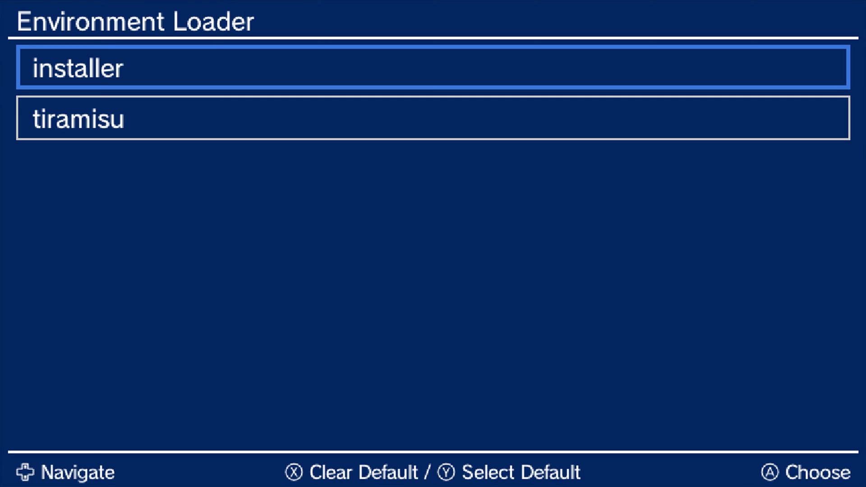
# Load the tiramisu environment from the Environment Loader
pyautogui.press('Down')
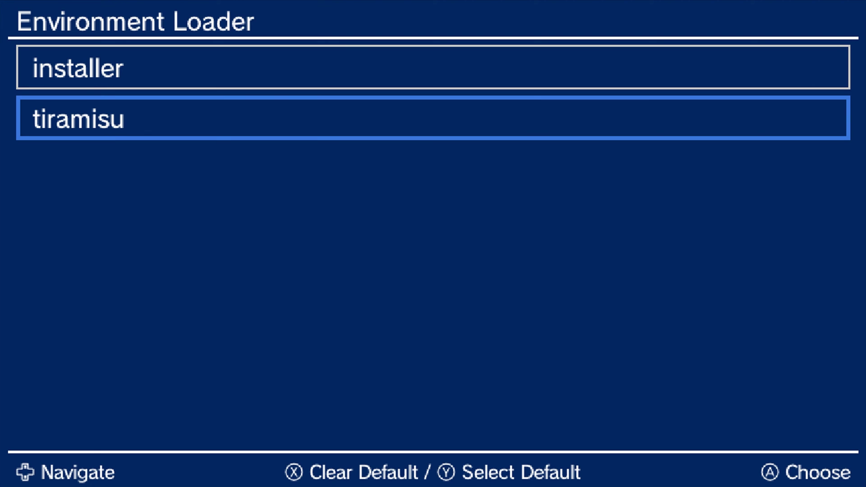
pyautogui.press('Up')
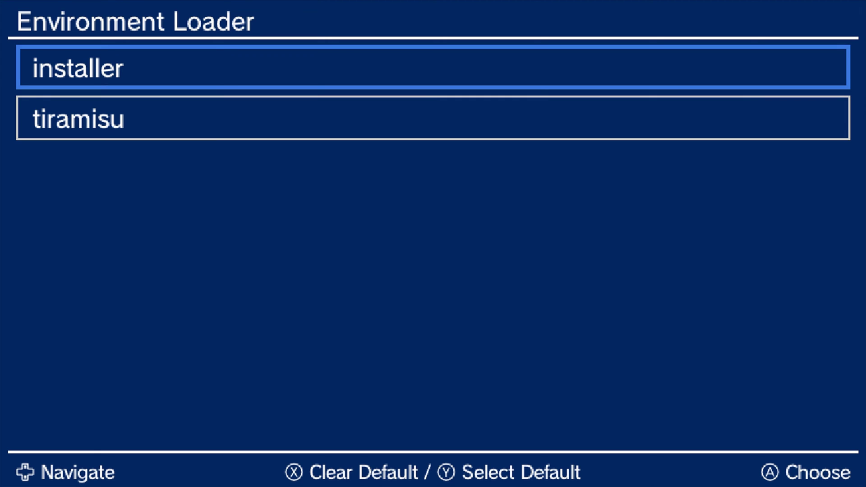
pyautogui.press('Down')
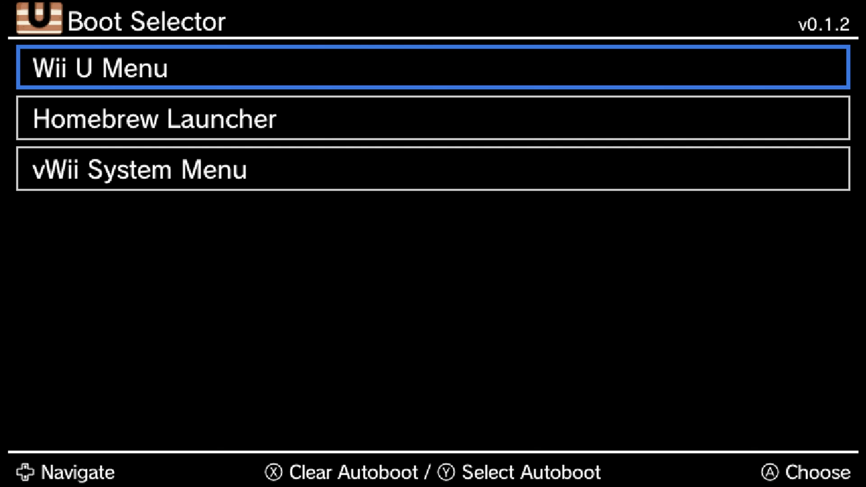
# Set Wii U Menu as the autoboot choice in the Boot Selector
pyautogui.press('Down')
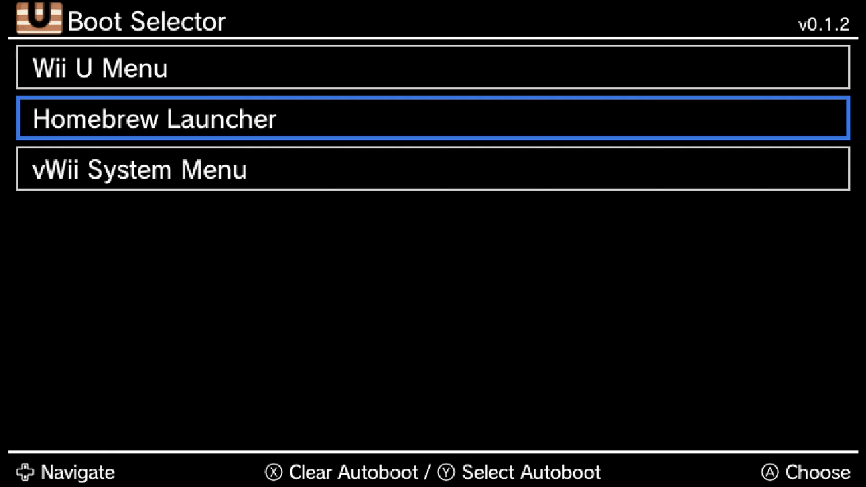
pyautogui.press('Up')
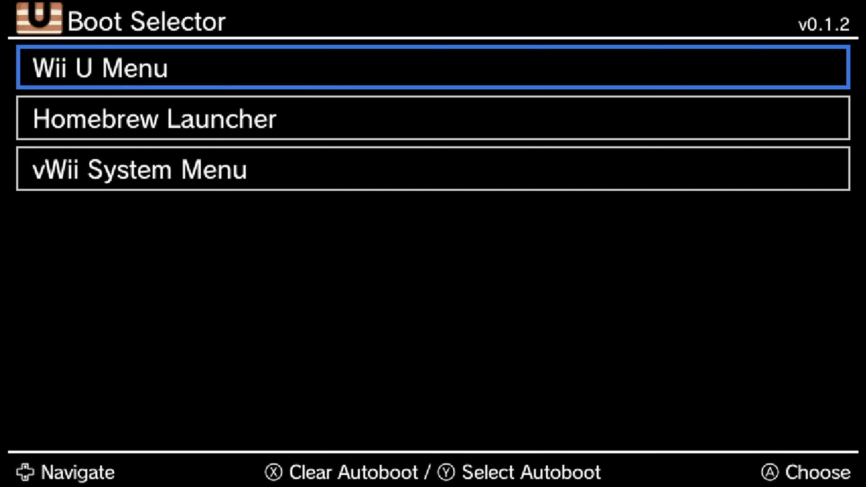
pyautogui.press('Down')
pyautogui.press('Down')
pyautogui.press('Up')
pyautogui.press('Up')
pyautogui.press('y')
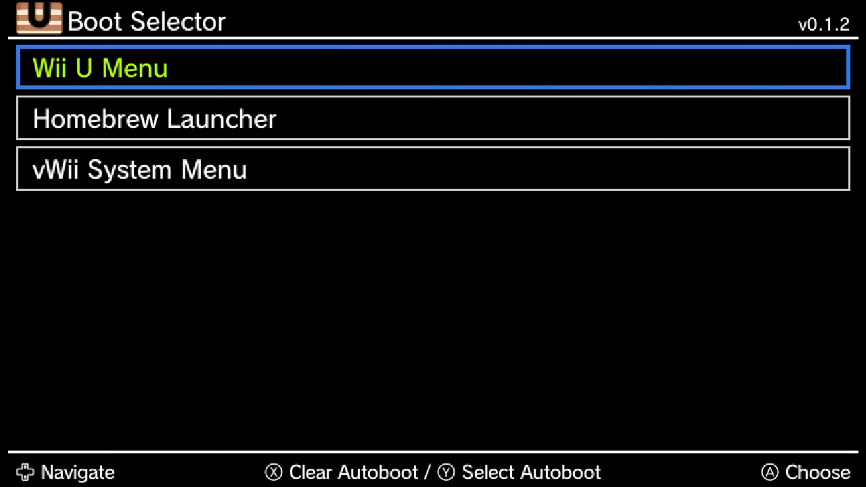
# Boot into the Wii U Menu, dismiss the forced-shutdown notice, and start the Health and Safety Information app
pyautogui.press('Return')
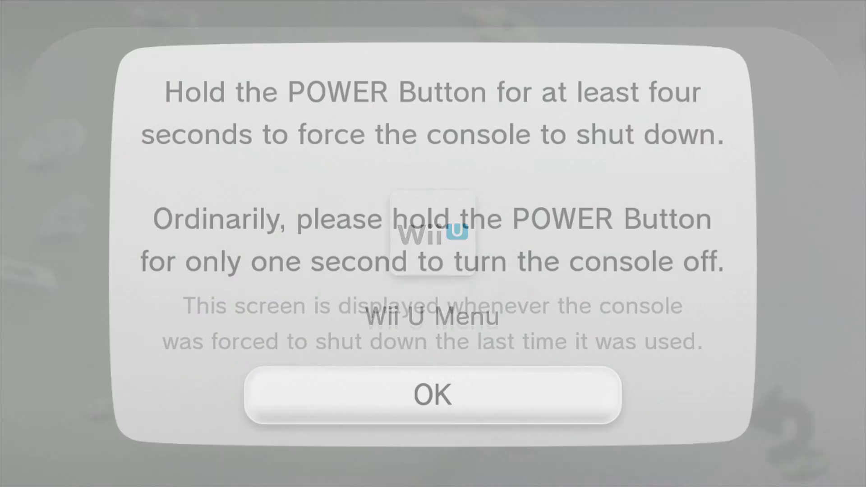
pyautogui.press('Return')
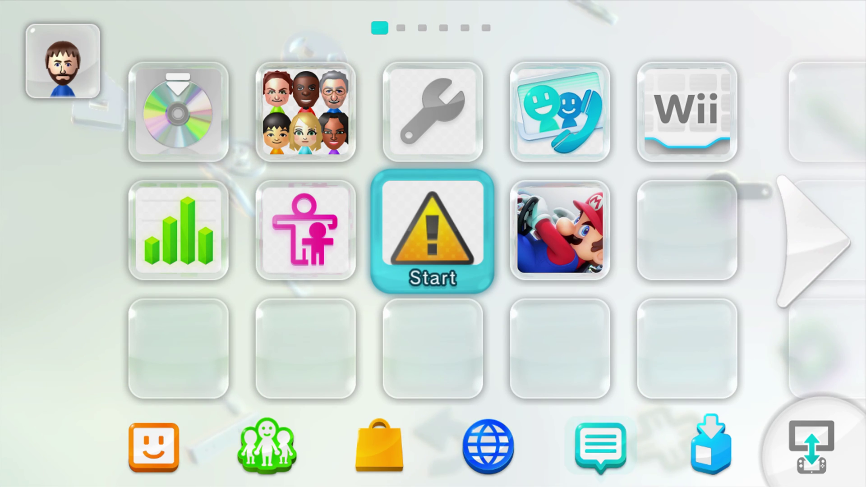
pyautogui.press('Return')
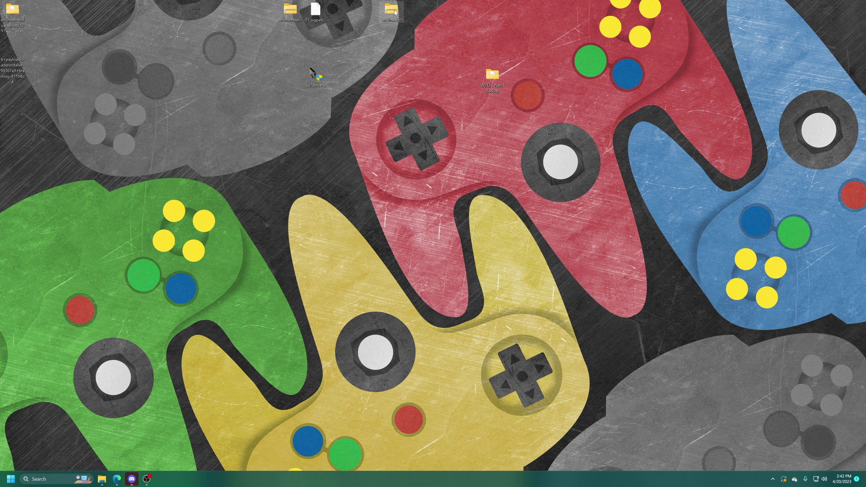
# Switch to the PC and extract the ufdiine zip archive onto the desktop
pyautogui.rightClick(395, 13)
pyautogui.moveTo(446, 49)
pyautogui.click(514, 79)
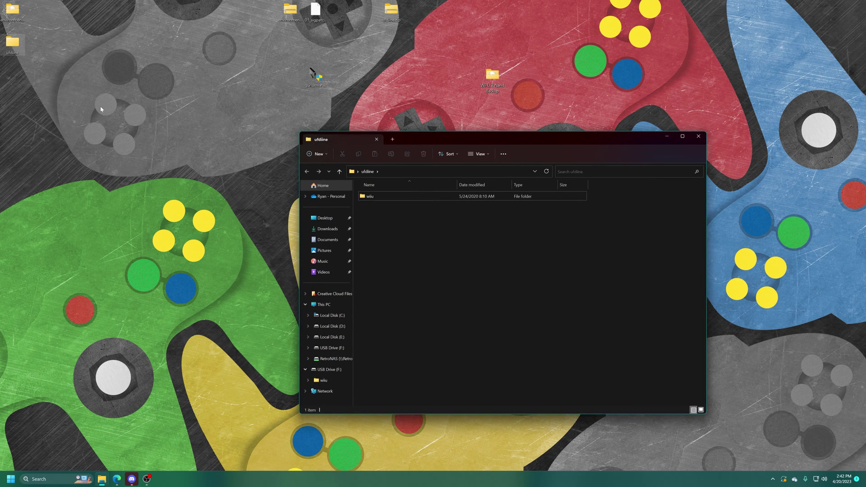
# Look through the extracted ufdiine folder's wiiu/apps/ufdiine subfolders and return to its top level
pyautogui.doubleClick(372, 199)
pyautogui.doubleClick(370, 198)
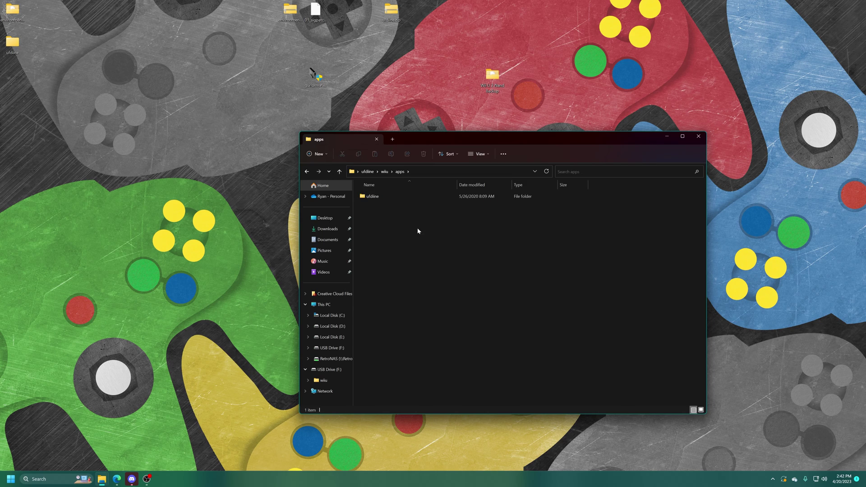
pyautogui.doubleClick(376, 197)
pyautogui.hotkey('alt', 'Up')
pyautogui.hotkey('alt', 'Up')
pyautogui.hotkey('alt', 'Up')
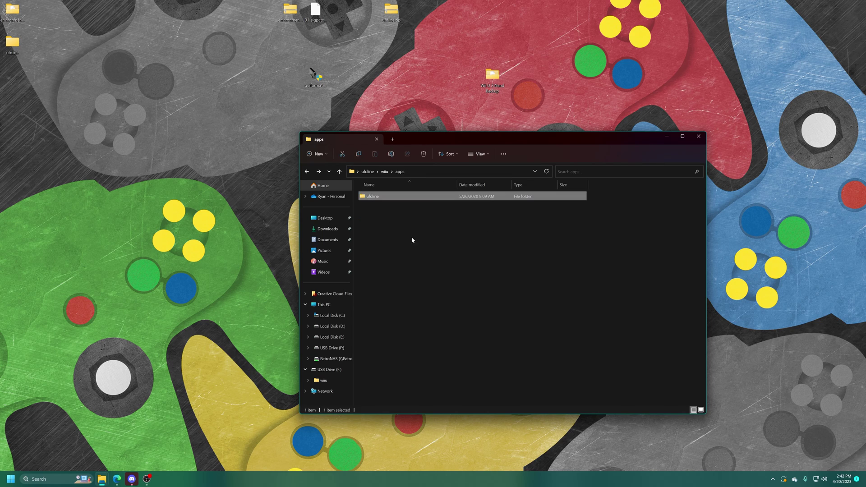
pyautogui.moveTo(426, 140); pyautogui.dragTo(410, 83)
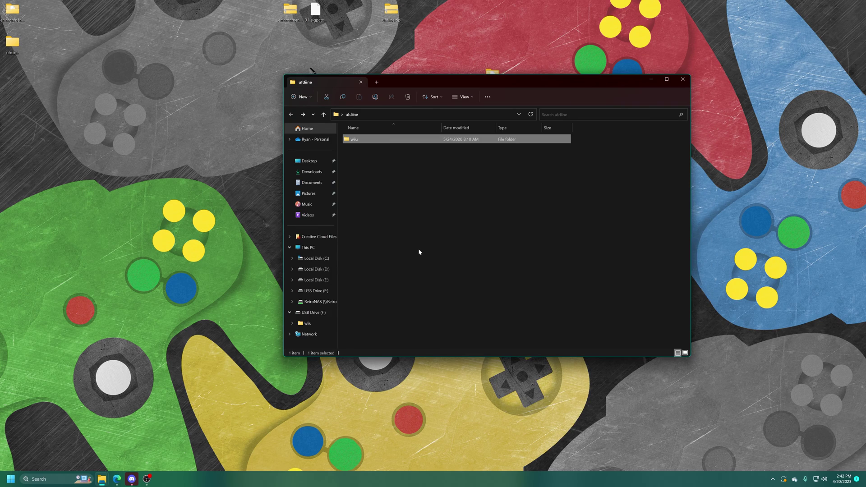
# Copy the wiiu folder from the extracted ufdiine folder to the root of USB Drive (F:)
pyautogui.moveTo(101, 478)
pyautogui.click(116, 434)
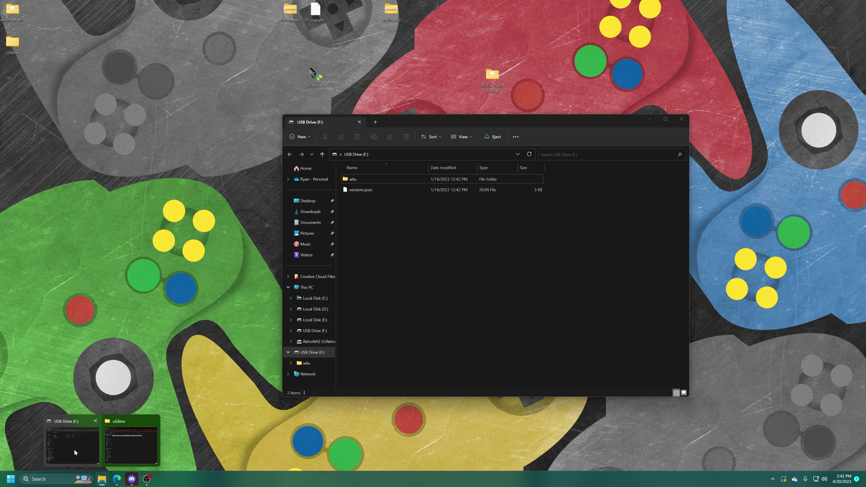
pyautogui.moveTo(466, 128); pyautogui.dragTo(356, 172)
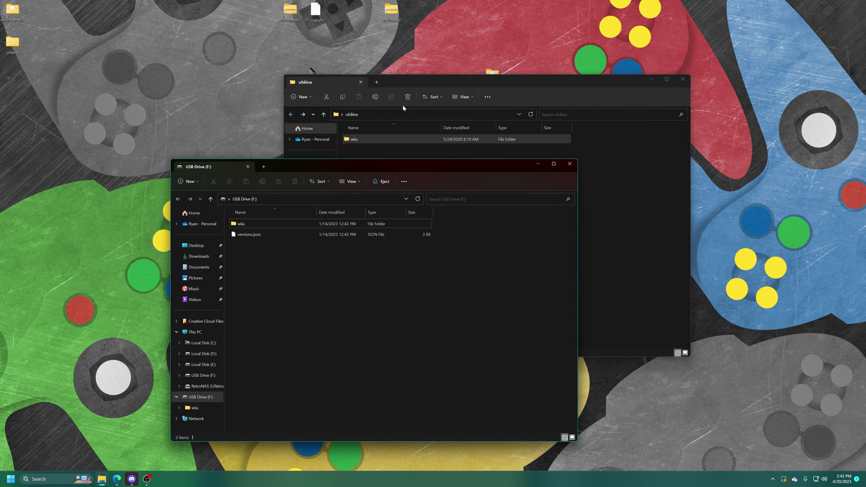
pyautogui.moveTo(446, 86); pyautogui.dragTo(481, 73)
pyautogui.moveTo(394, 127); pyautogui.dragTo(331, 404)
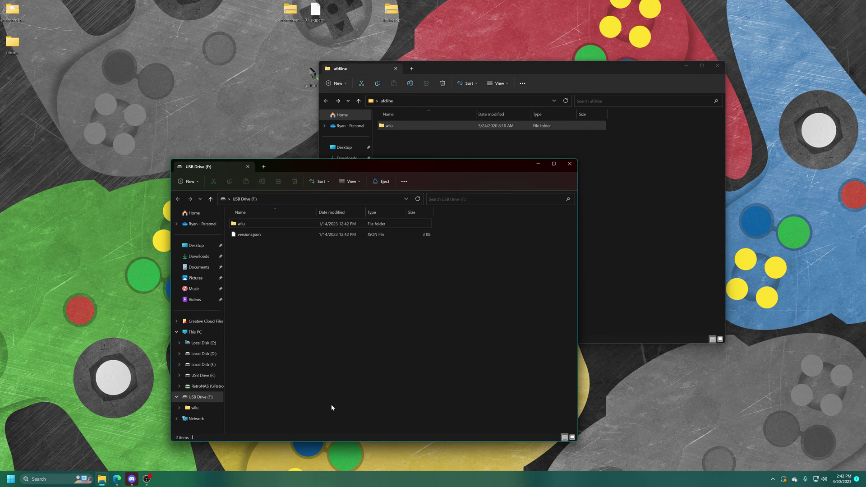
# Check the ufdiine folder inside wiiu/apps on USB Drive (F:), and close both File Explorer windows
pyautogui.doubleClick(248, 225)
pyautogui.doubleClick(247, 226)
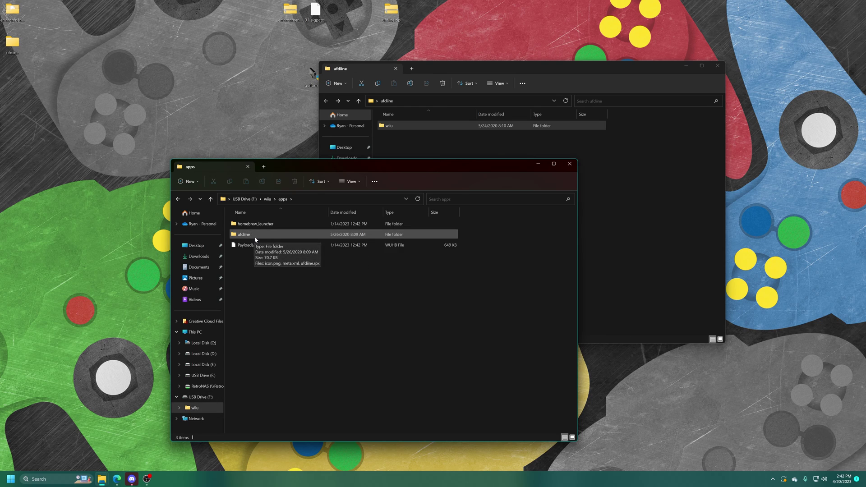
pyautogui.click(569, 165)
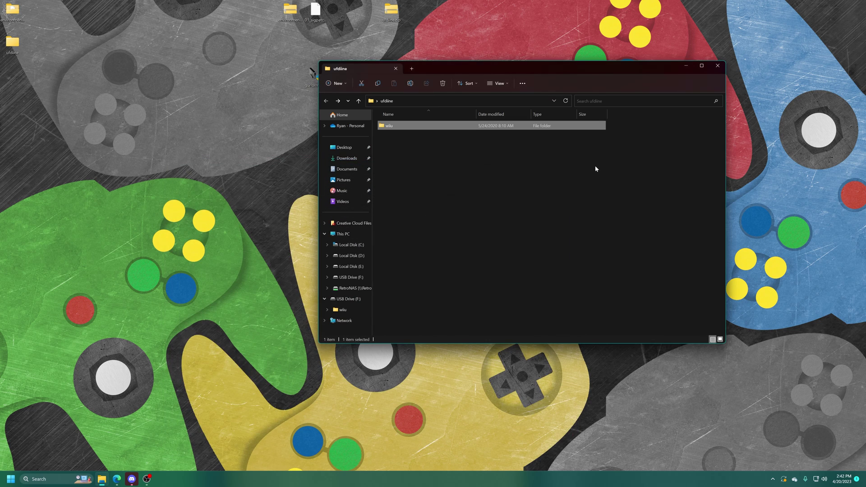
pyautogui.click(717, 66)
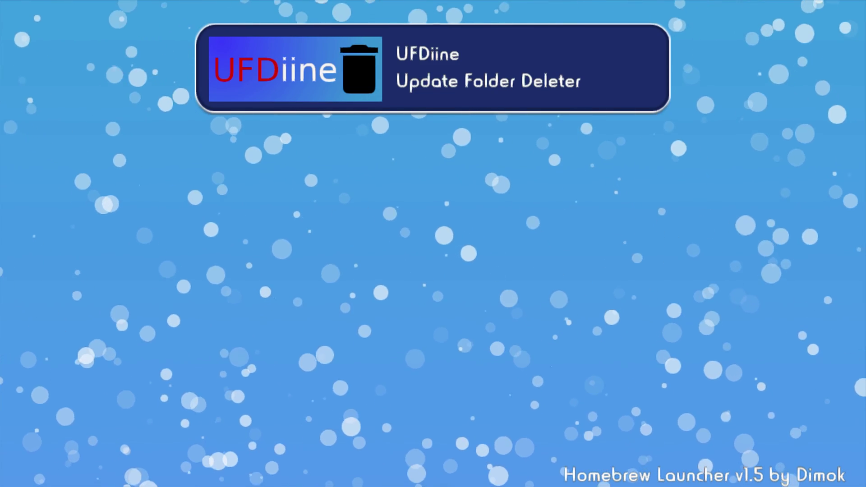
# On the Wii U, load UFDiine from the Homebrew Launcher and delete the console's update folder
pyautogui.press('Return')
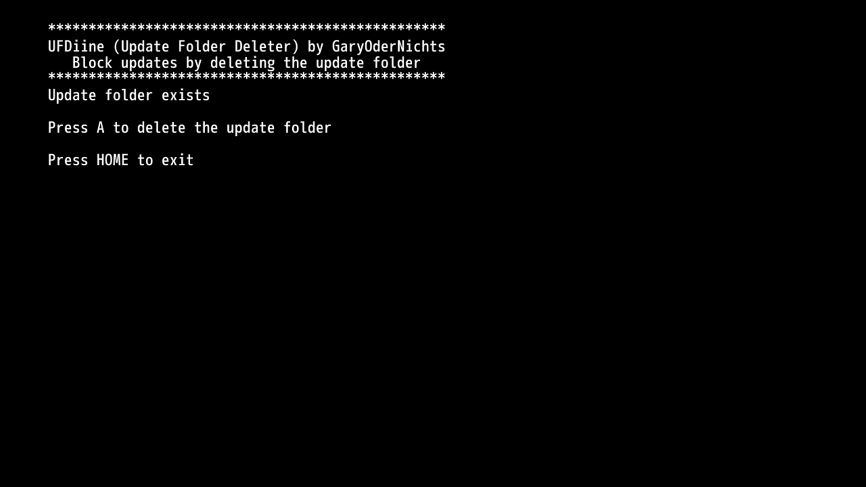
pyautogui.press('Return')
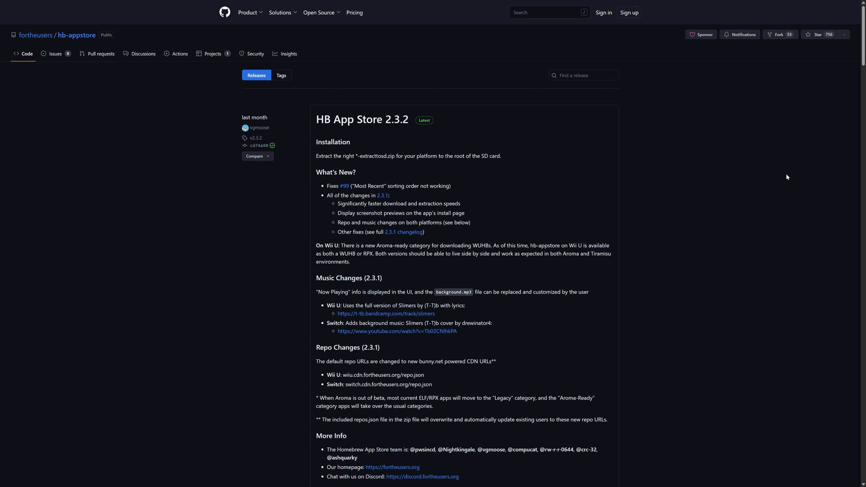
# Find the Wii U download on the HB App Store 2.3.2 release page and extract the wiiu-extracttosd archive on the desktop
pyautogui.scroll(-5, 625, 148)
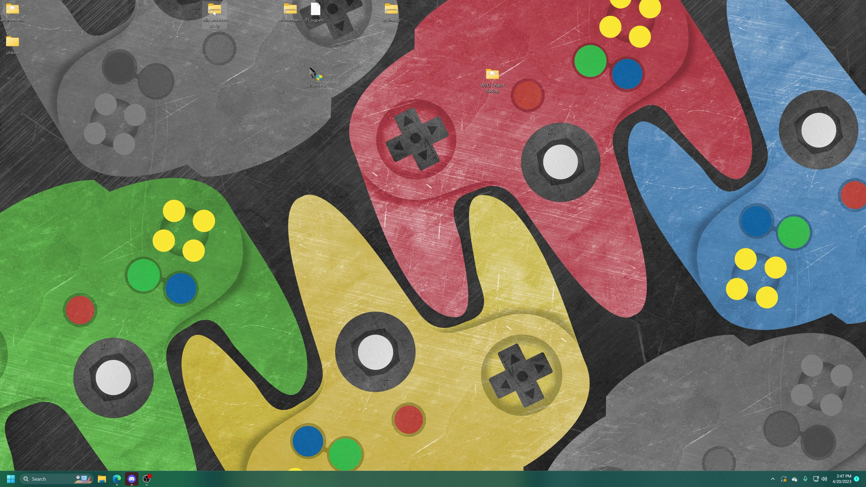
pyautogui.rightClick(213, 11)
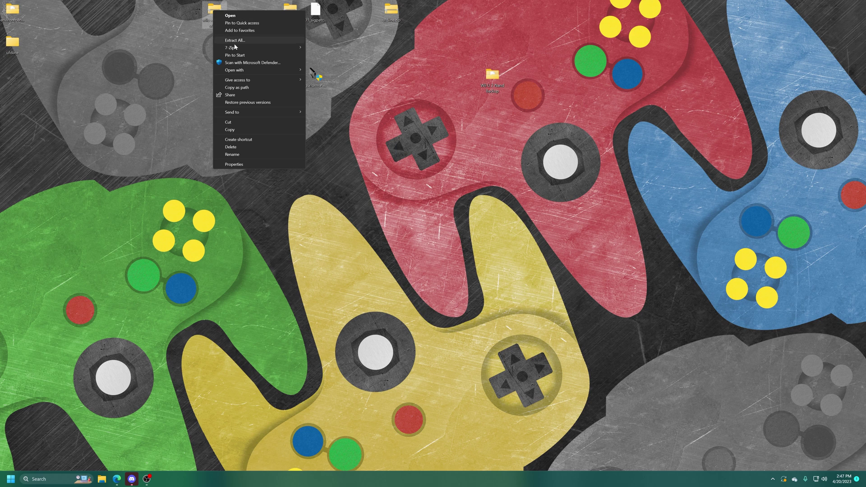
pyautogui.click(344, 77)
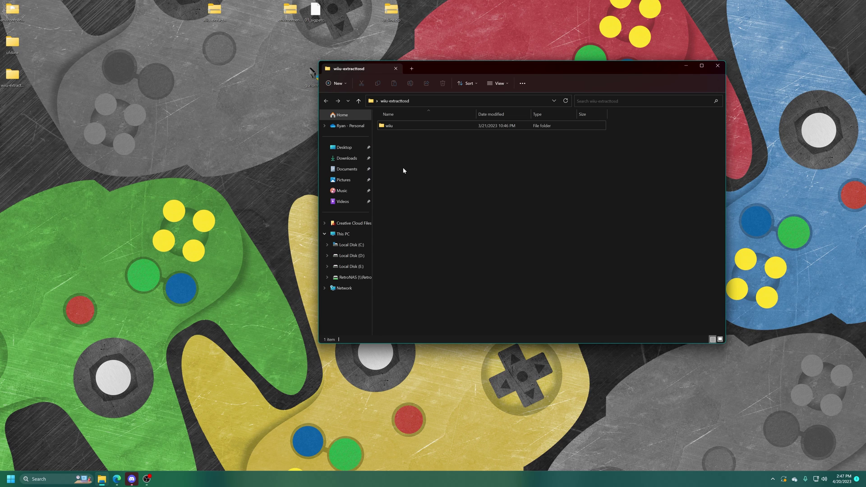
# Copy the wiiu folder from the extracted wiiu-extracttosd folder to the root of USB Drive (F:), and close both File Explorer windows
pyautogui.moveTo(483, 74); pyautogui.dragTo(547, 163)
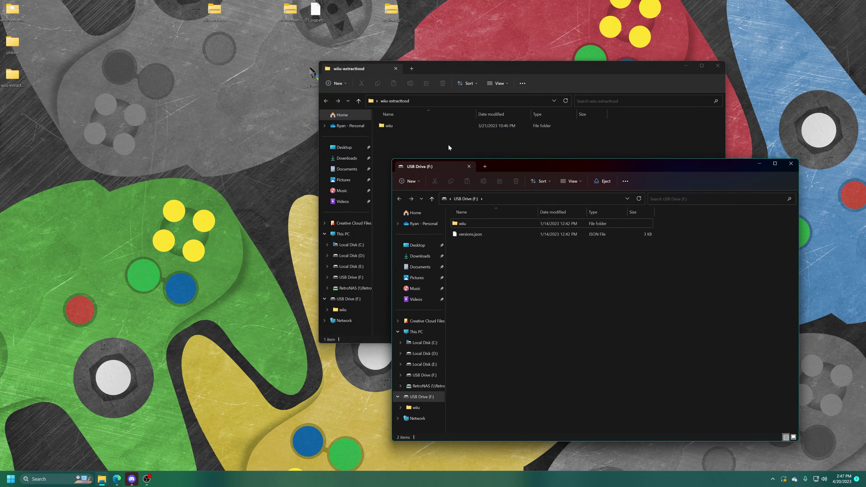
pyautogui.moveTo(381, 124); pyautogui.dragTo(498, 298)
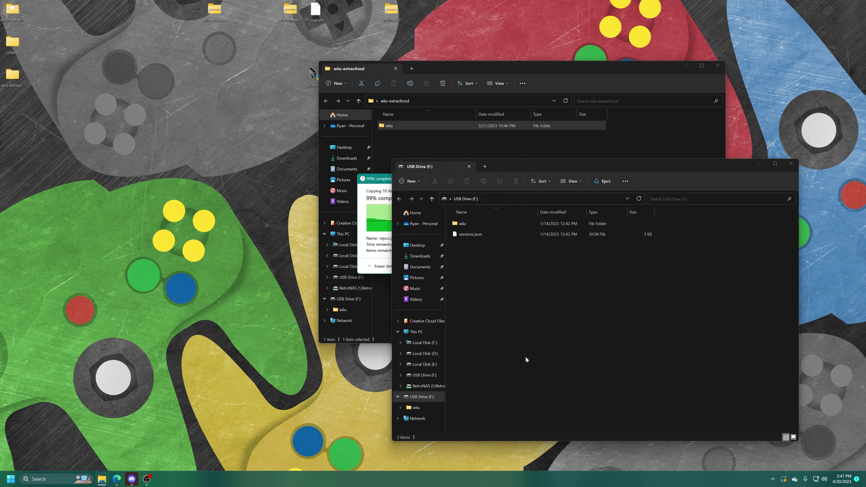
pyautogui.click(791, 165)
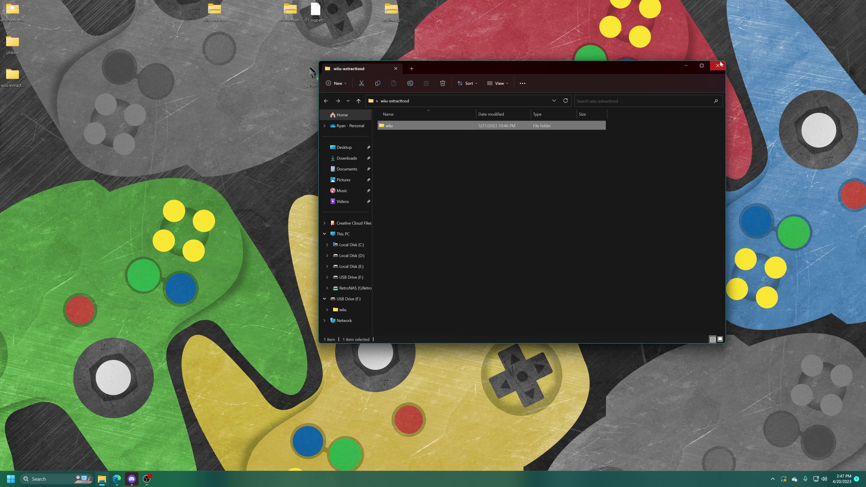
pyautogui.click(718, 66)
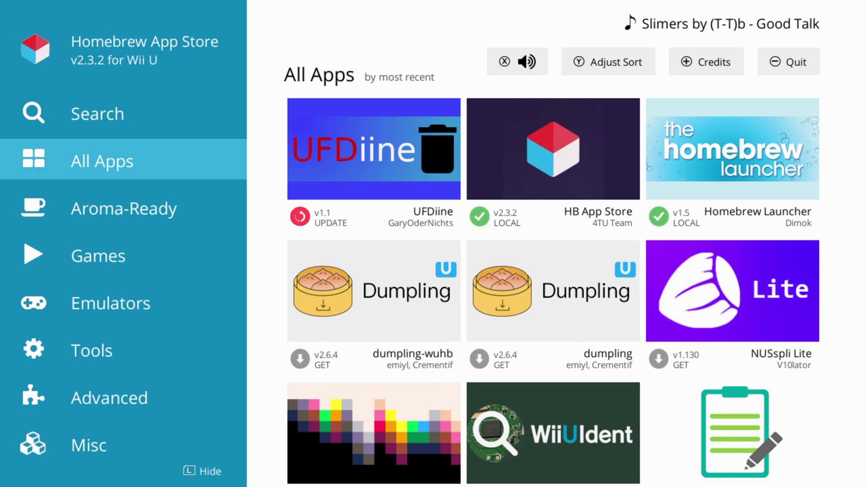
# In the Homebrew App Store on the Wii U, find Retroarch 1.15.0 by Libretro among all apps and download it
pyautogui.press('Down')
pyautogui.press('Down')
pyautogui.press('Down')
pyautogui.press('Down')
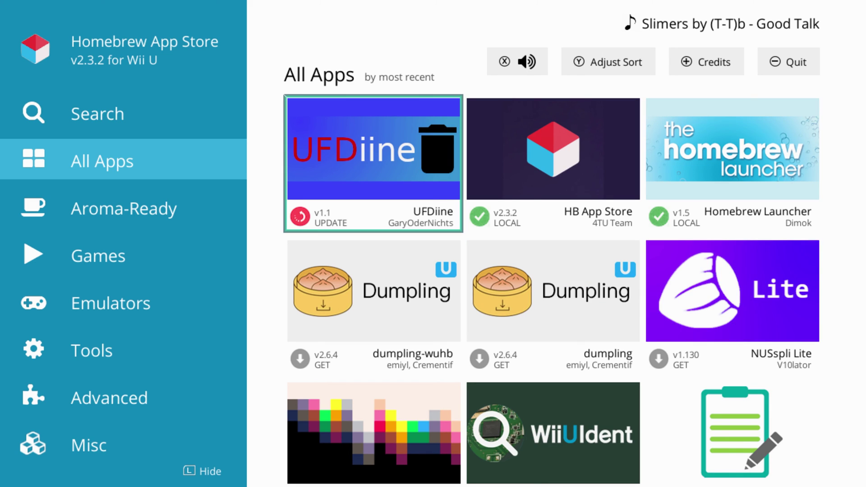
pyautogui.press('Down')
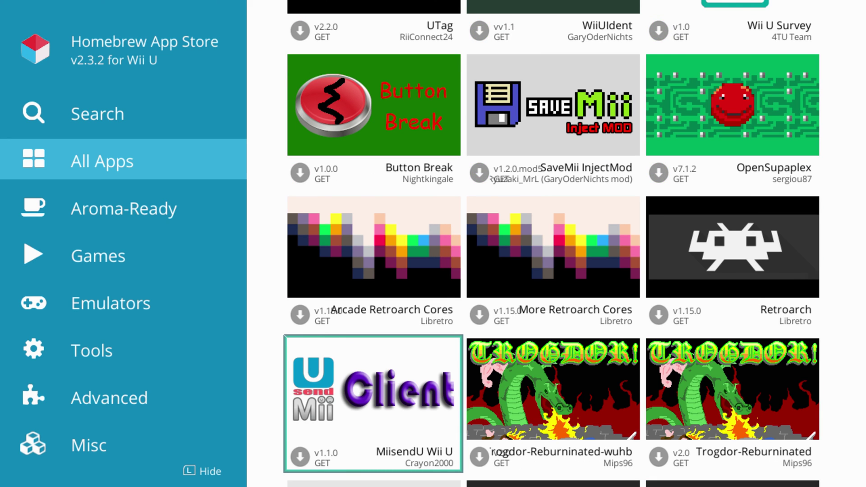
pyautogui.press('Right')
pyautogui.press('Right')
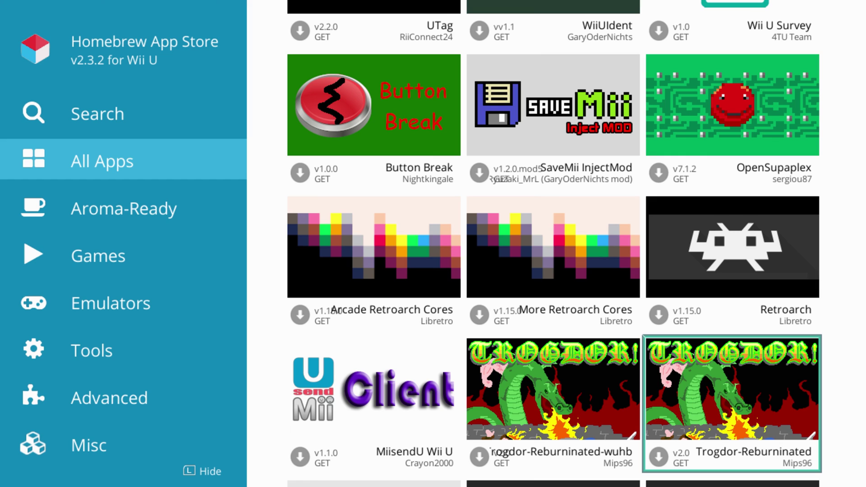
pyautogui.press('Up')
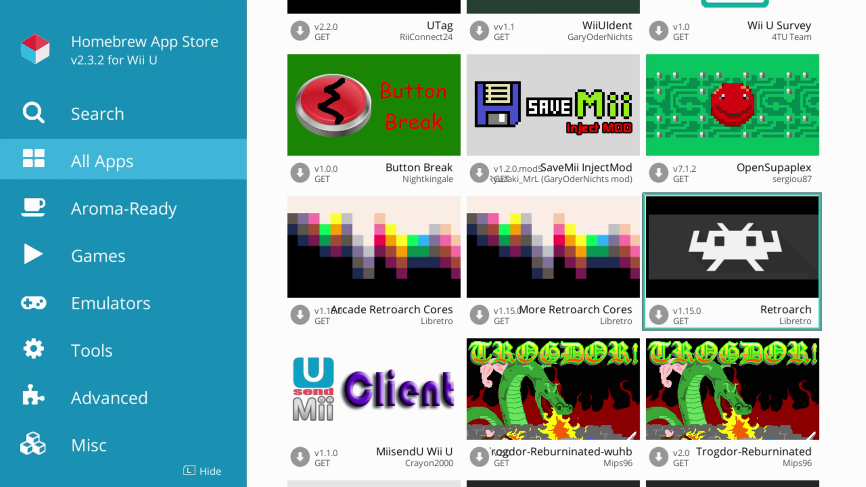
pyautogui.press('Return')
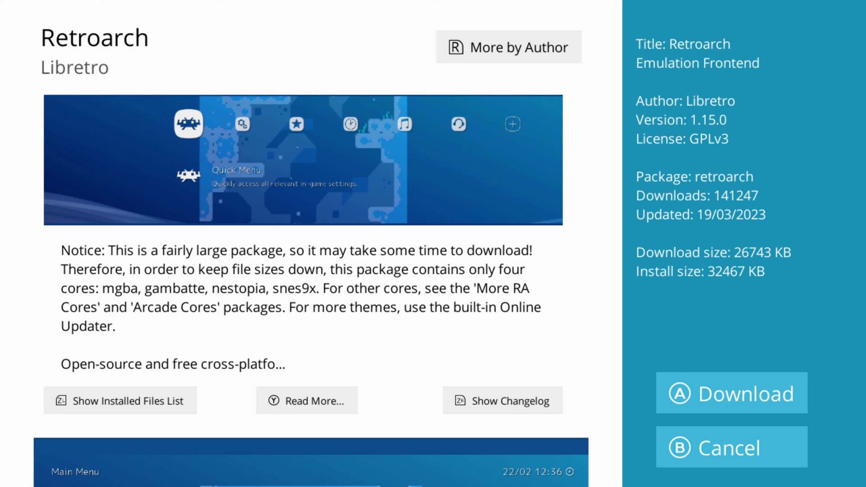
pyautogui.press('Return')
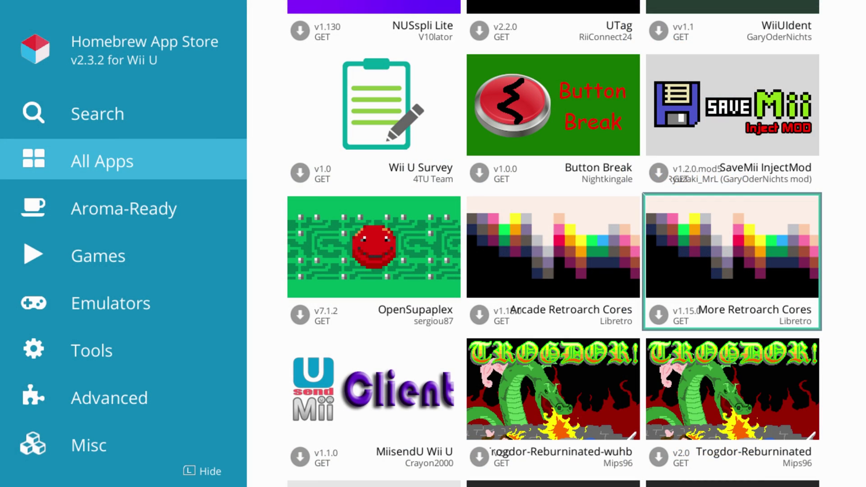
# Look through the Games, Emulators and Tools categories of the Homebrew App Store for available apps
pyautogui.press('Left')
pyautogui.press('Left')
pyautogui.press('Left')
pyautogui.press('Down')
pyautogui.press('Down')
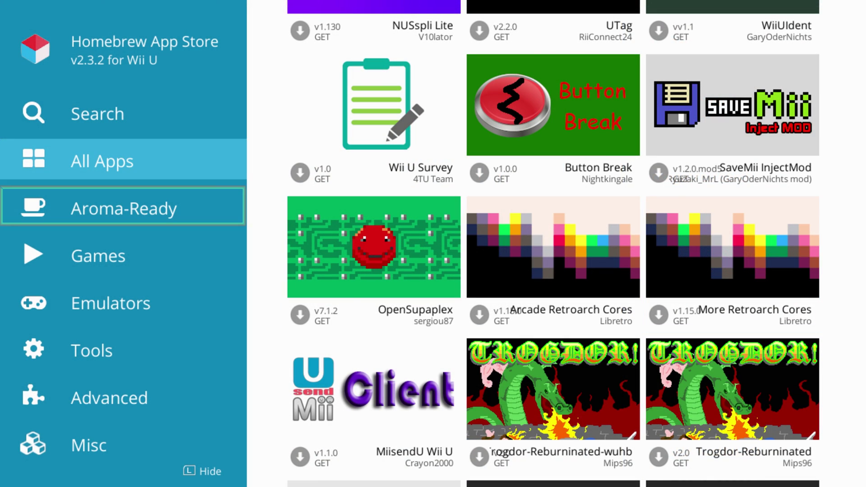
pyautogui.press('Return')
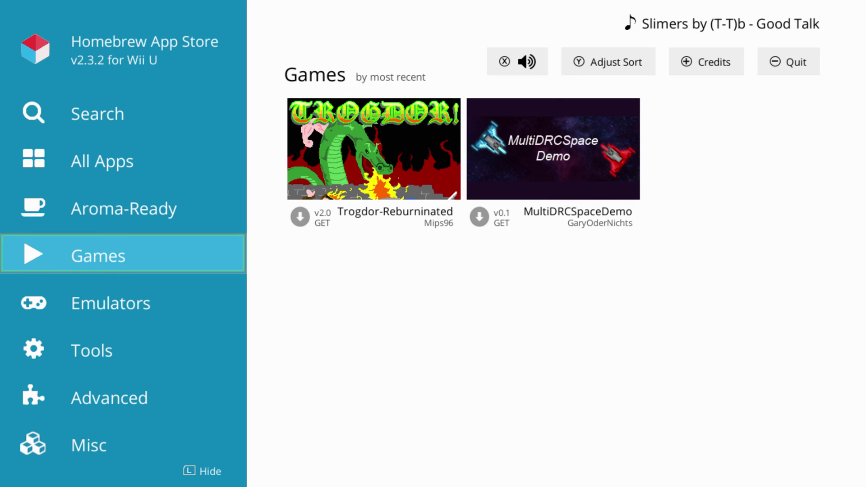
pyautogui.press('Down')
pyautogui.press('Return')
pyautogui.press('Down')
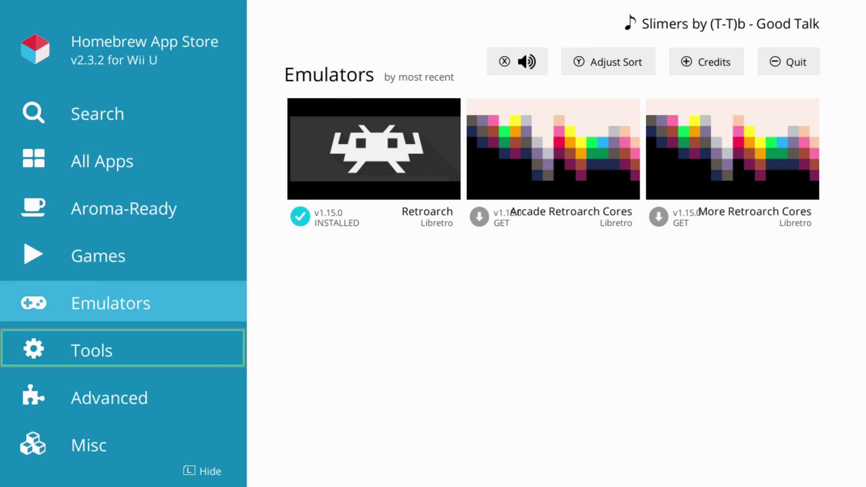
pyautogui.press('Return')
pyautogui.press('Down')
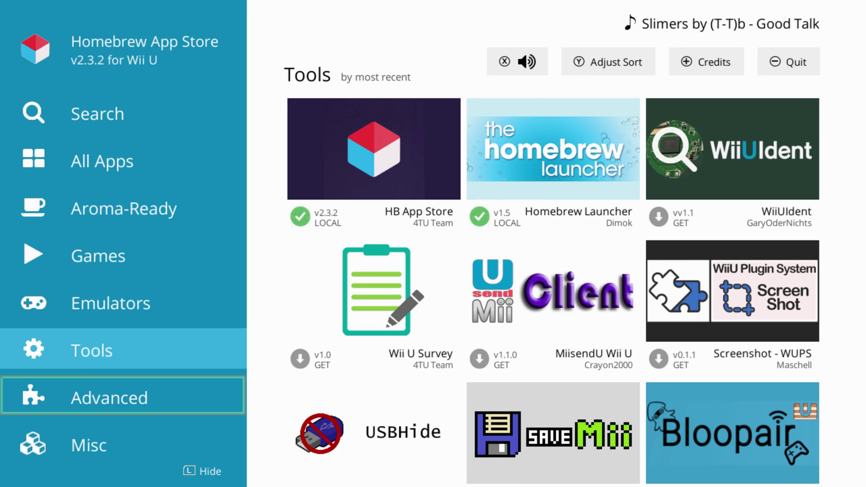
pyautogui.click(102, 161)
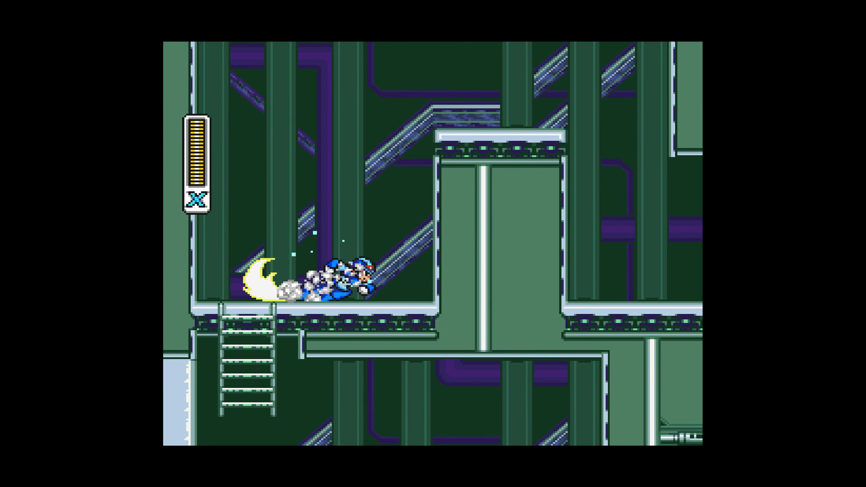
pyautogui.press('Right')
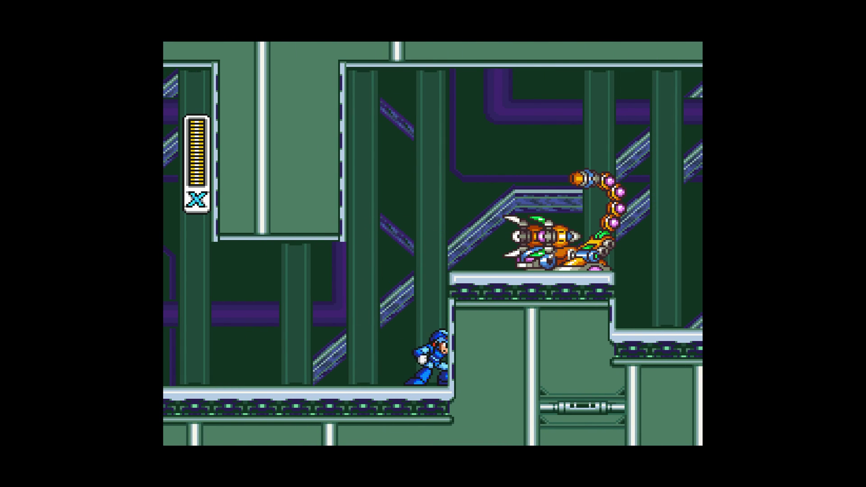
pyautogui.press('z')
pyautogui.press('x')
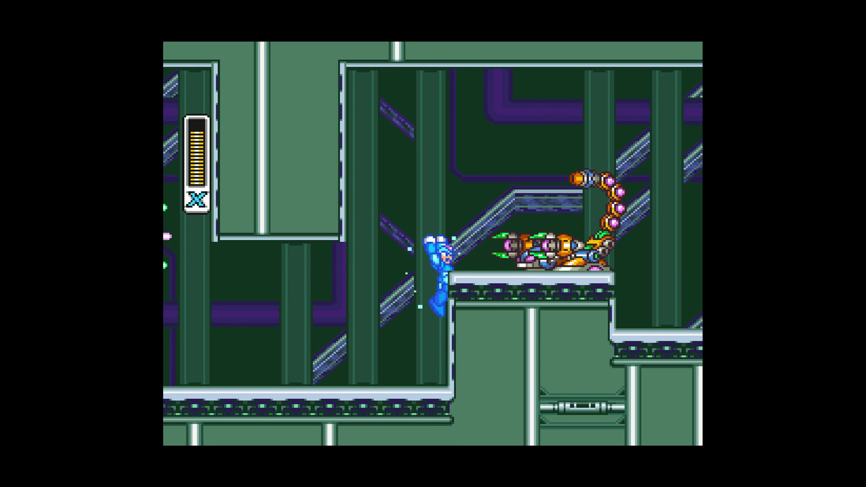
pyautogui.press('x')
pyautogui.press('z')
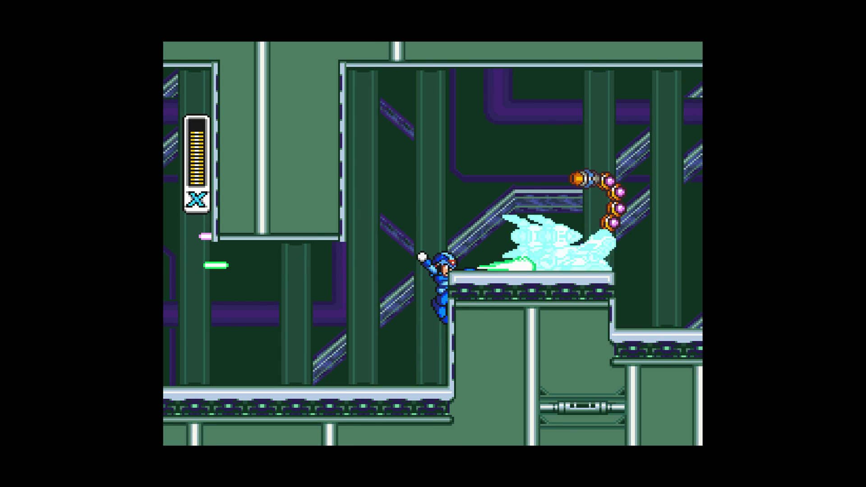
pyautogui.press('z')
pyautogui.press('Right')
pyautogui.press('c')
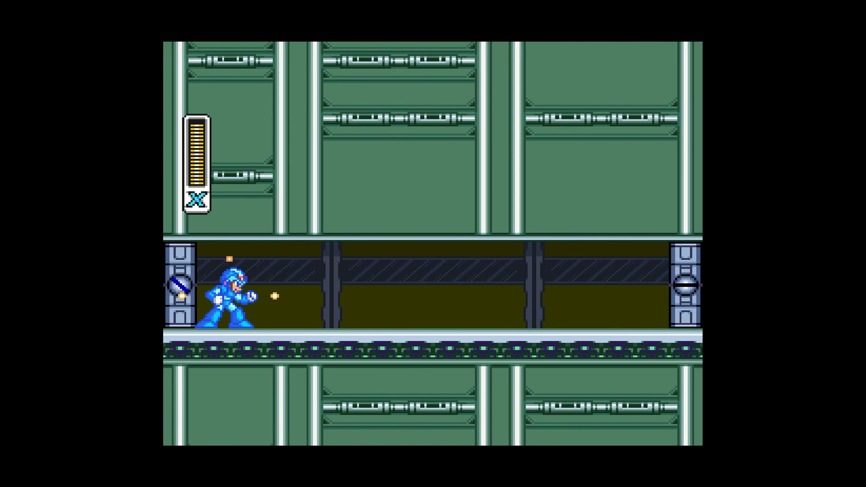
pyautogui.press('Right')
pyautogui.press('c')
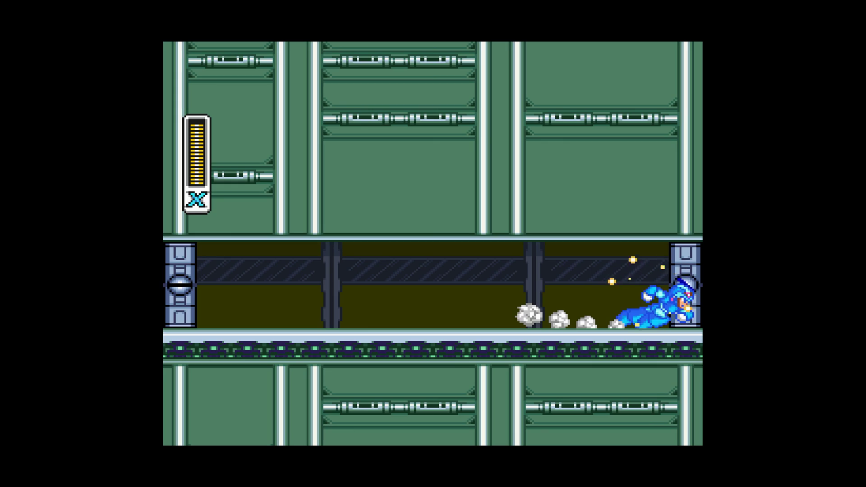